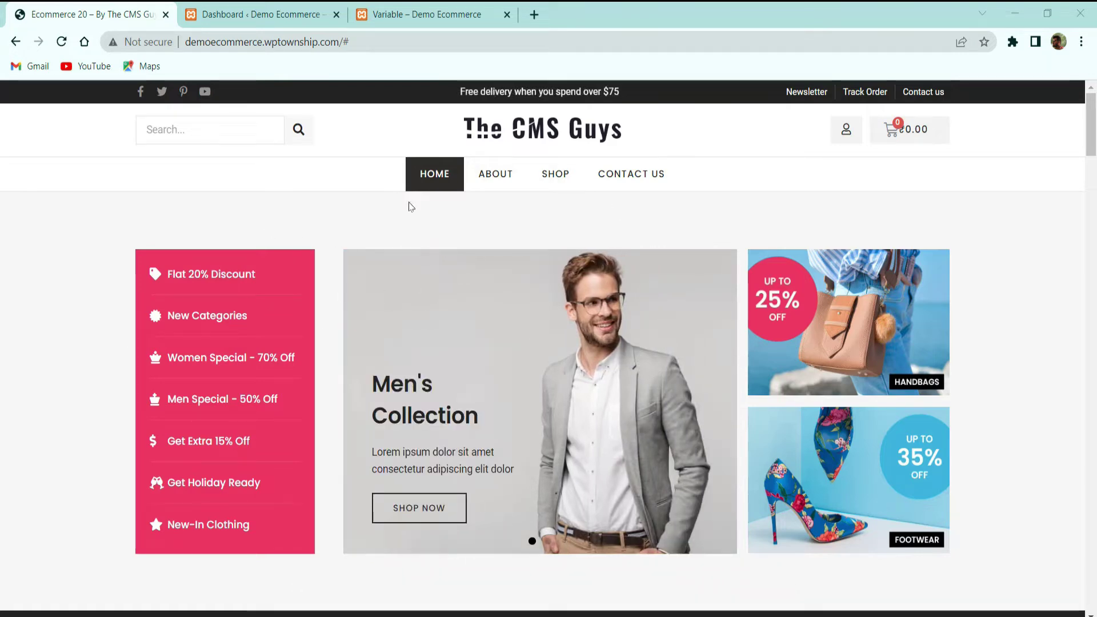
Open the live store's Shop page and look through its product listings
{"action": "left_click", "coordinate": [536, 181]}
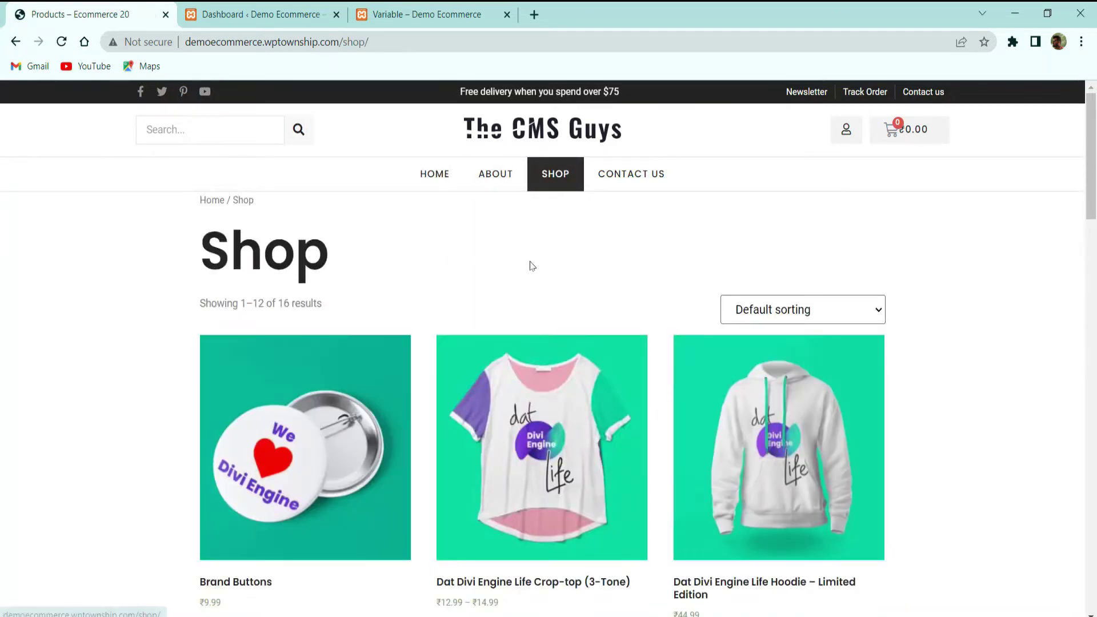
{"action": "scroll", "coordinate": [532, 266], "scroll_direction": "down", "scroll_amount": 5}
{"action": "scroll", "coordinate": [529, 280], "scroll_direction": "up", "scroll_amount": 5}
{"action": "scroll", "coordinate": [317, 288], "scroll_direction": "down", "scroll_amount": 8}
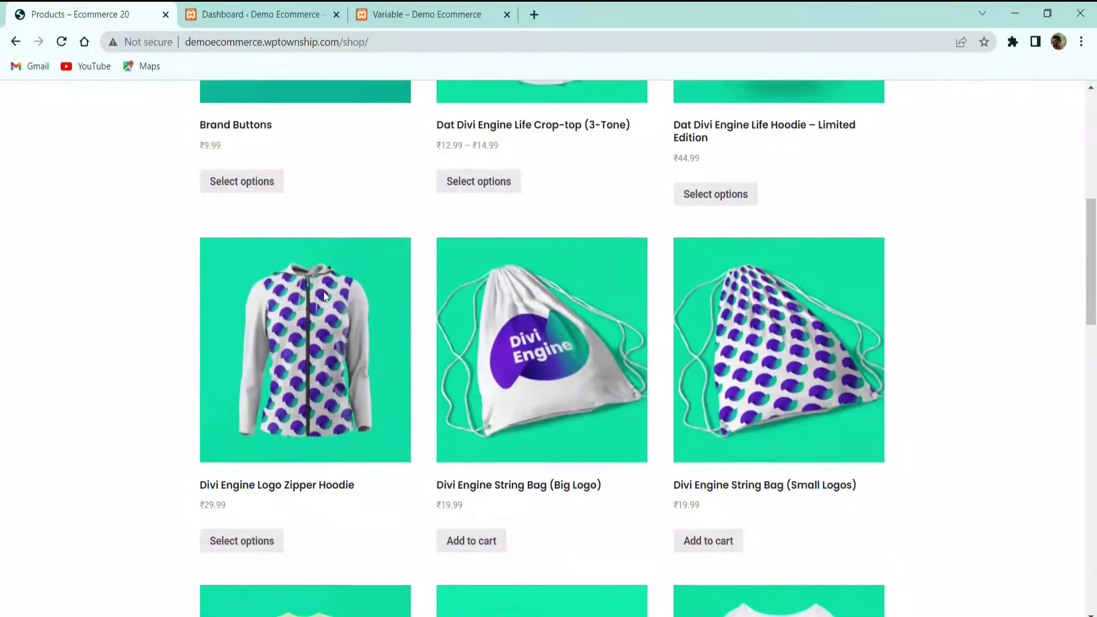
{"action": "scroll", "coordinate": [324, 295], "scroll_direction": "down", "scroll_amount": 20}
{"action": "scroll", "coordinate": [284, 328], "scroll_direction": "up", "scroll_amount": 12}
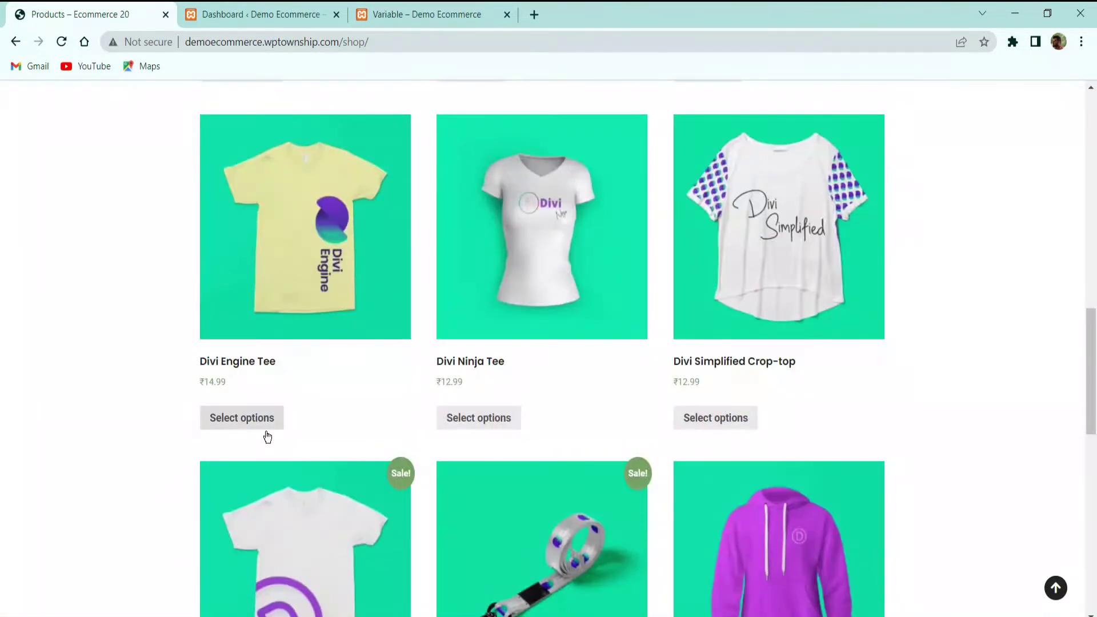
{"action": "scroll", "coordinate": [399, 414], "scroll_direction": "up", "scroll_amount": 3}
{"action": "scroll", "coordinate": [426, 411], "scroll_direction": "up", "scroll_amount": 10}
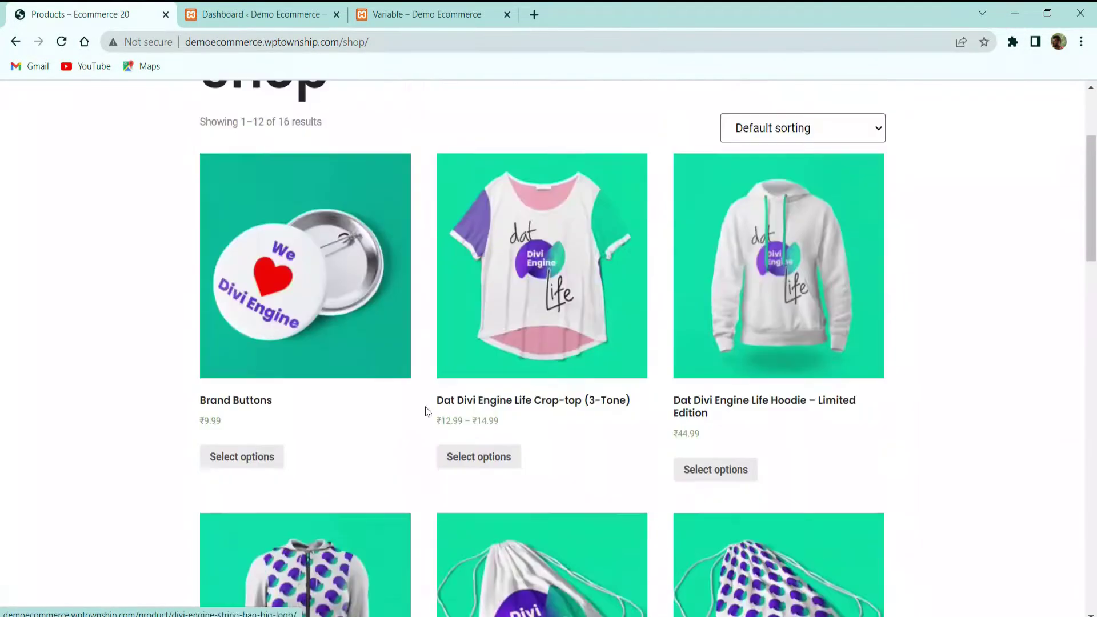
{"action": "scroll", "coordinate": [400, 400], "scroll_direction": "up", "scroll_amount": 3}
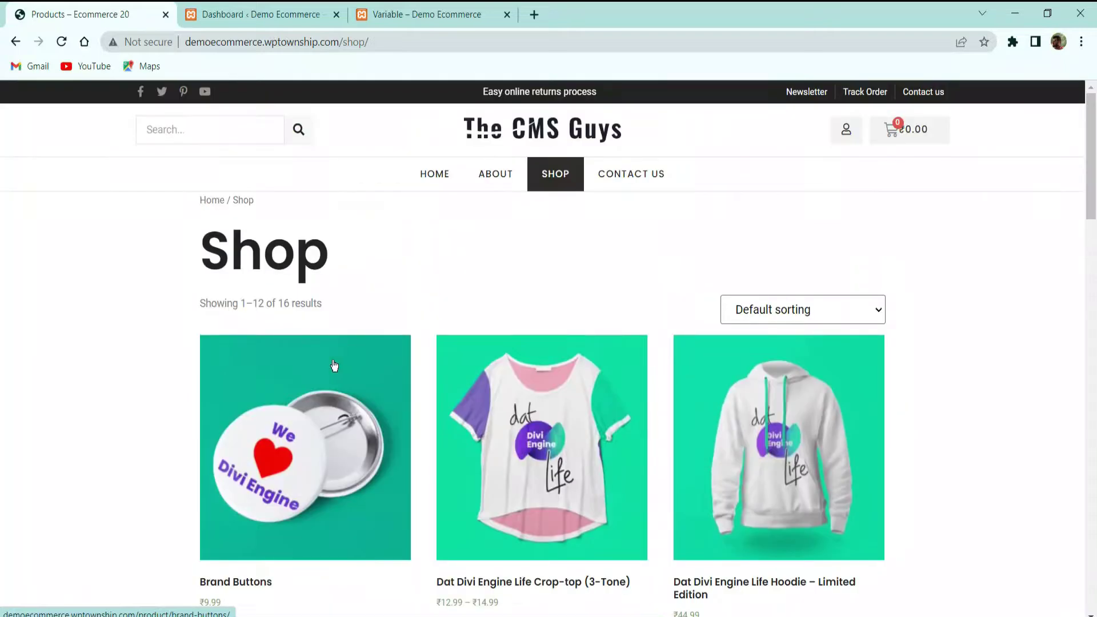
Look at the local Demo Ecommerce dashboard and return to the live store's home page
{"action": "left_click", "coordinate": [292, 22]}
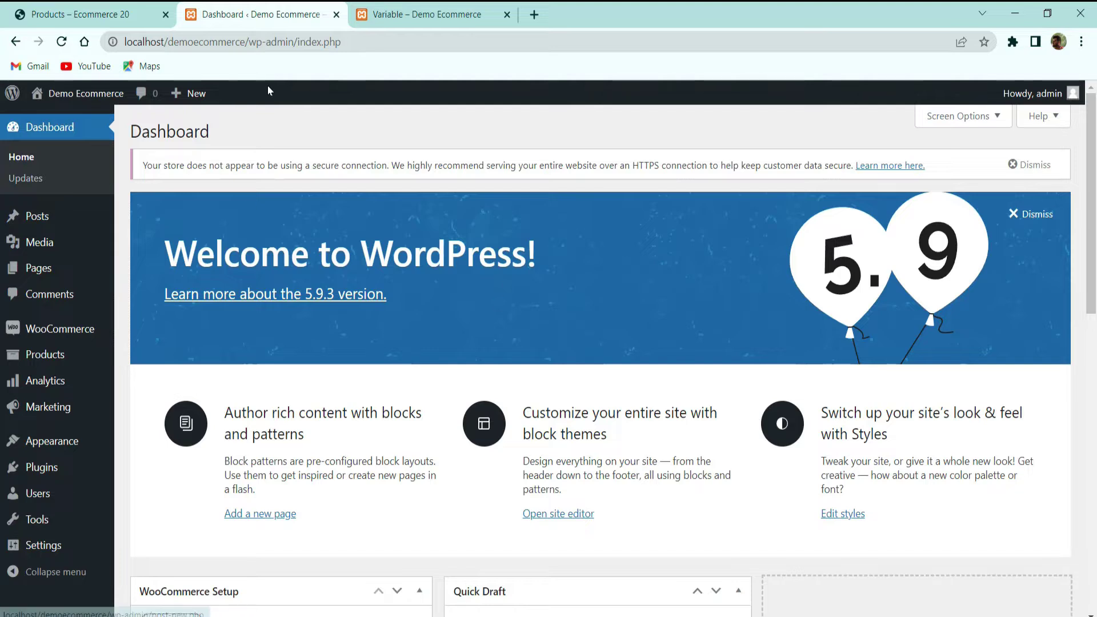
{"action": "left_click", "coordinate": [129, 24]}
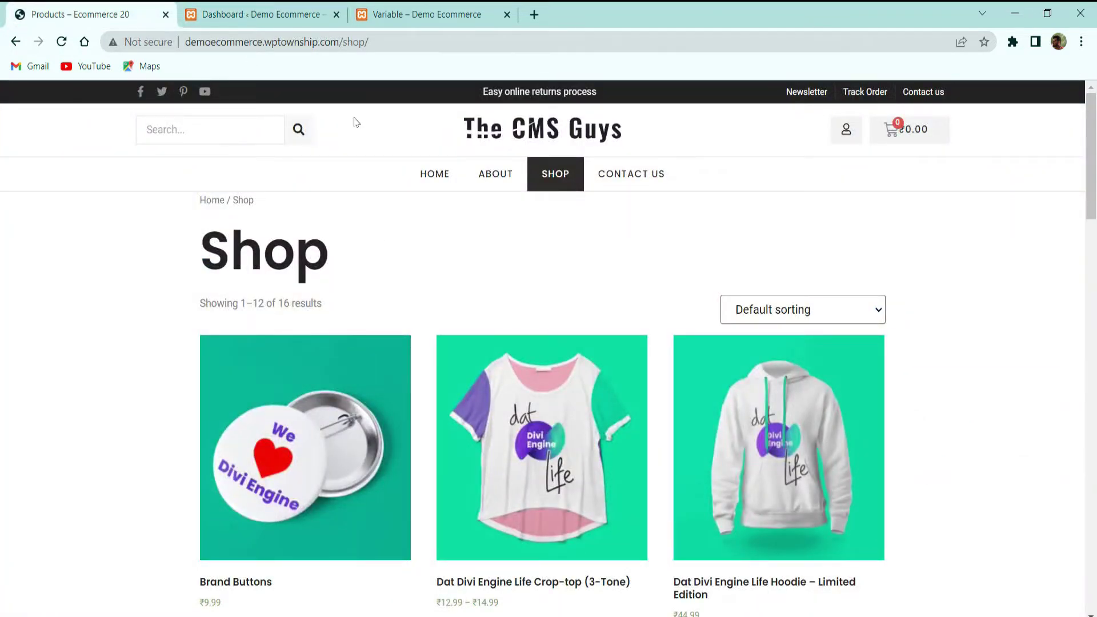
{"action": "left_click", "coordinate": [433, 174]}
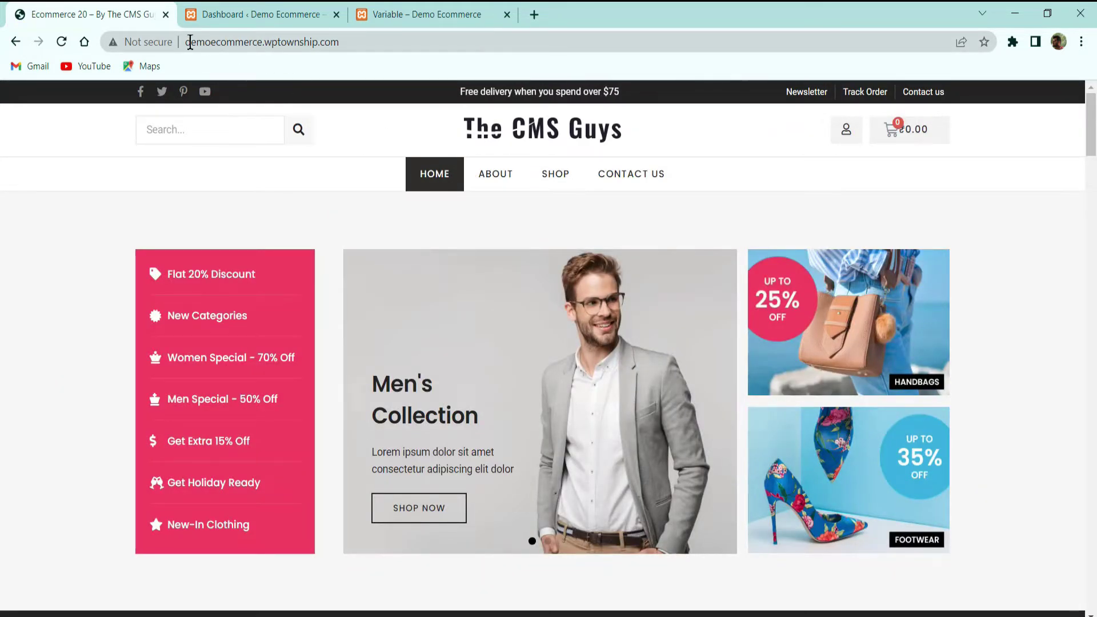
Go to demoecommerce.wptownship.com/wp-admin and log in with the filled-in account credentials
{"action": "left_click", "coordinate": [364, 39]}
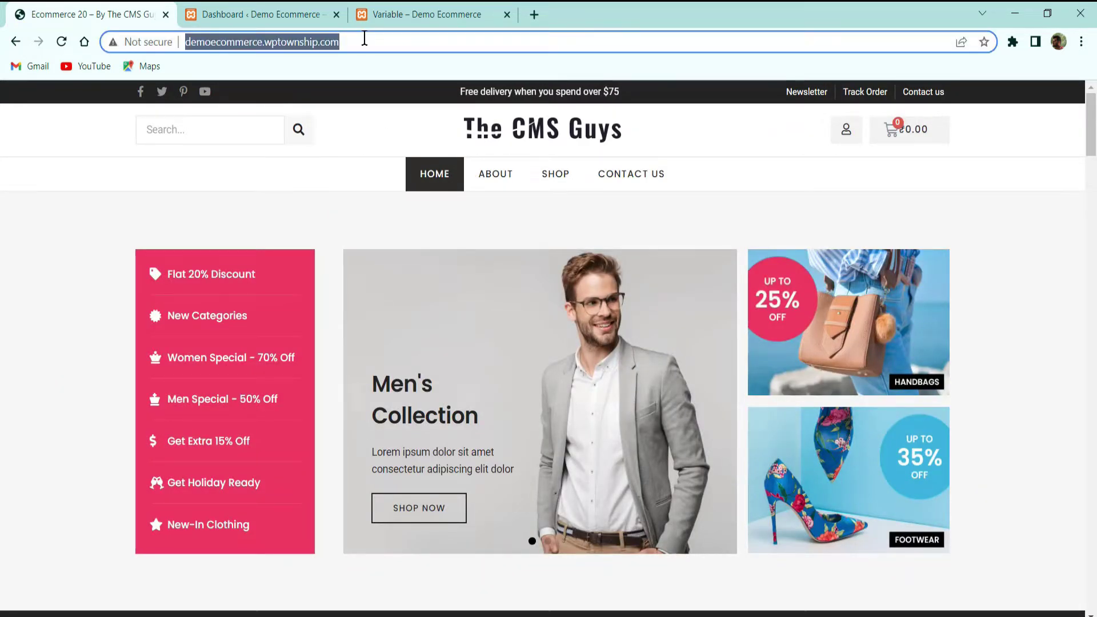
{"action": "left_click", "coordinate": [364, 38]}
{"action": "type", "text": "wp-a"}
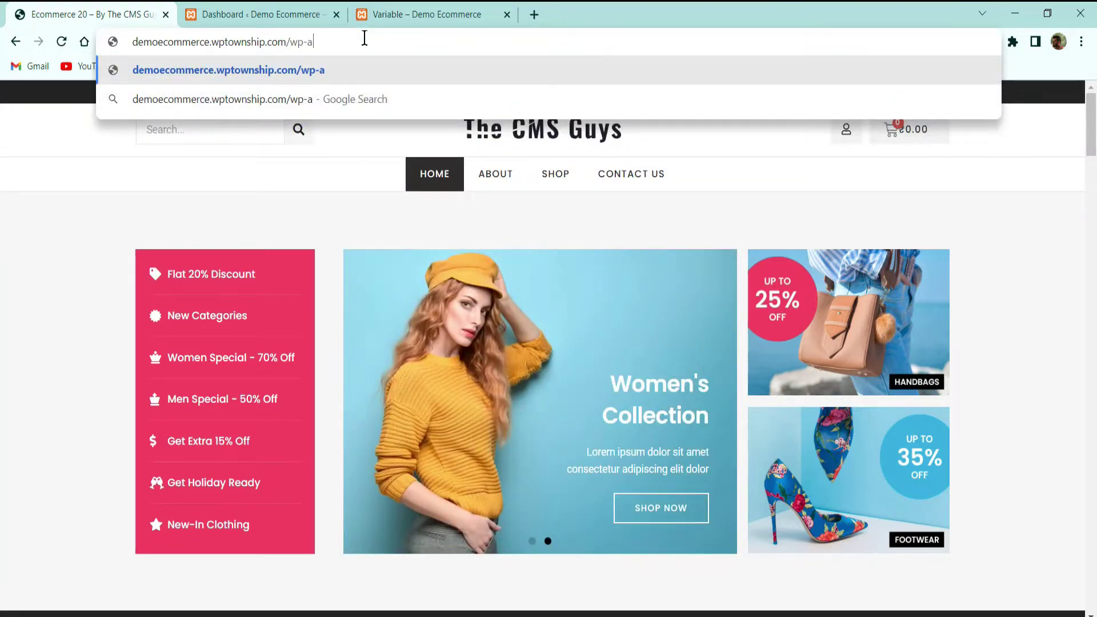
{"action": "type", "text": "dmin"}
{"action": "key", "text": "Return"}
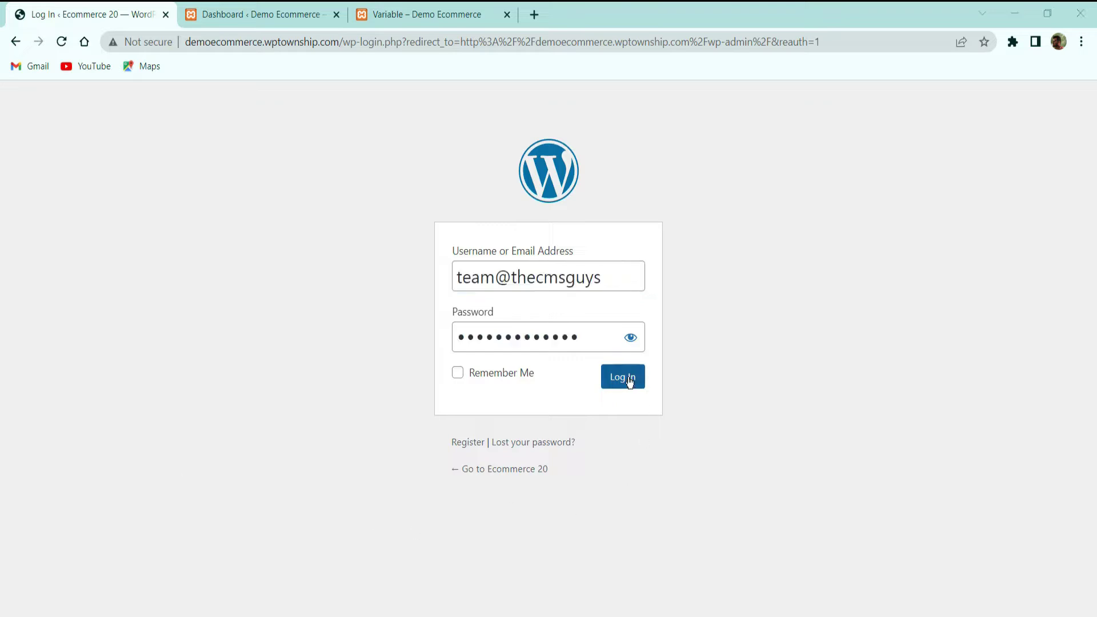
{"action": "left_click", "coordinate": [630, 384]}
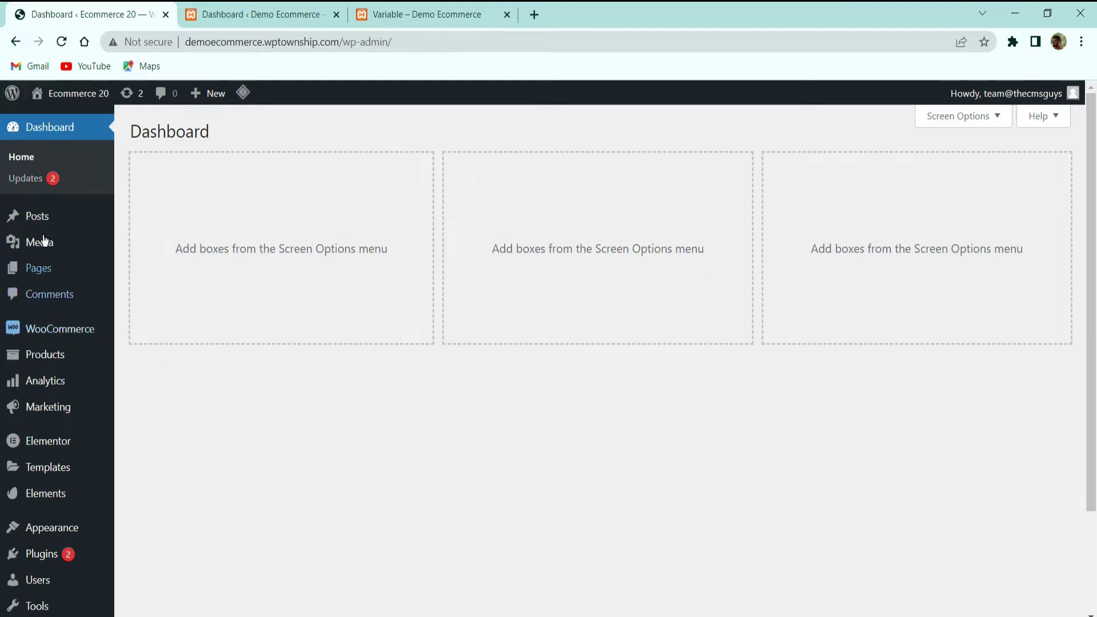
Open the live site's Products list and its product export page
{"action": "left_click", "coordinate": [49, 355]}
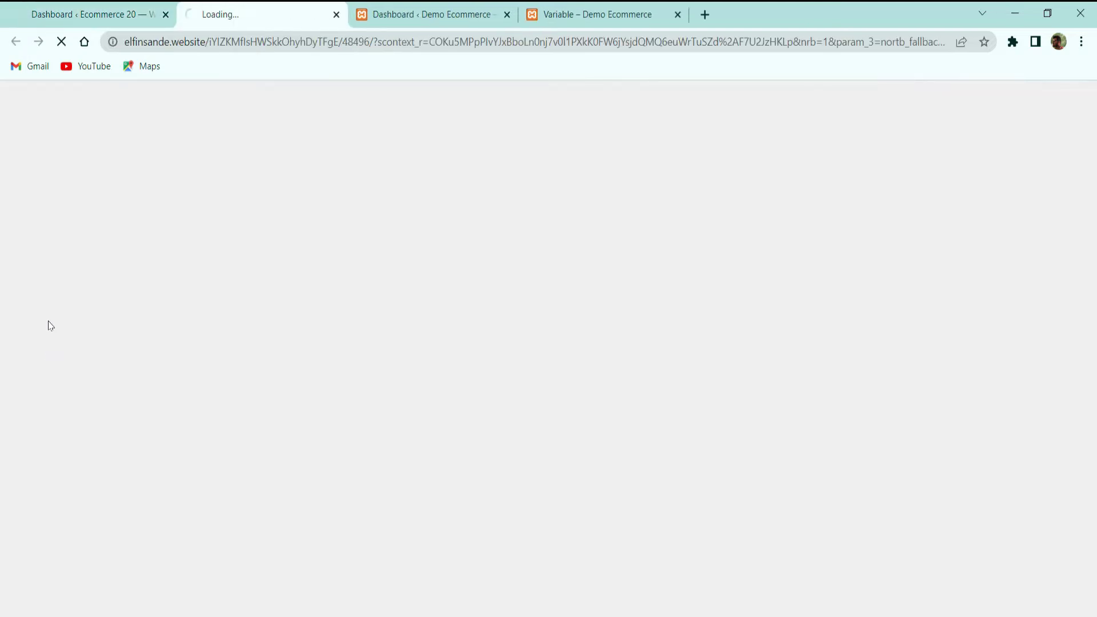
{"action": "left_click", "coordinate": [131, 13]}
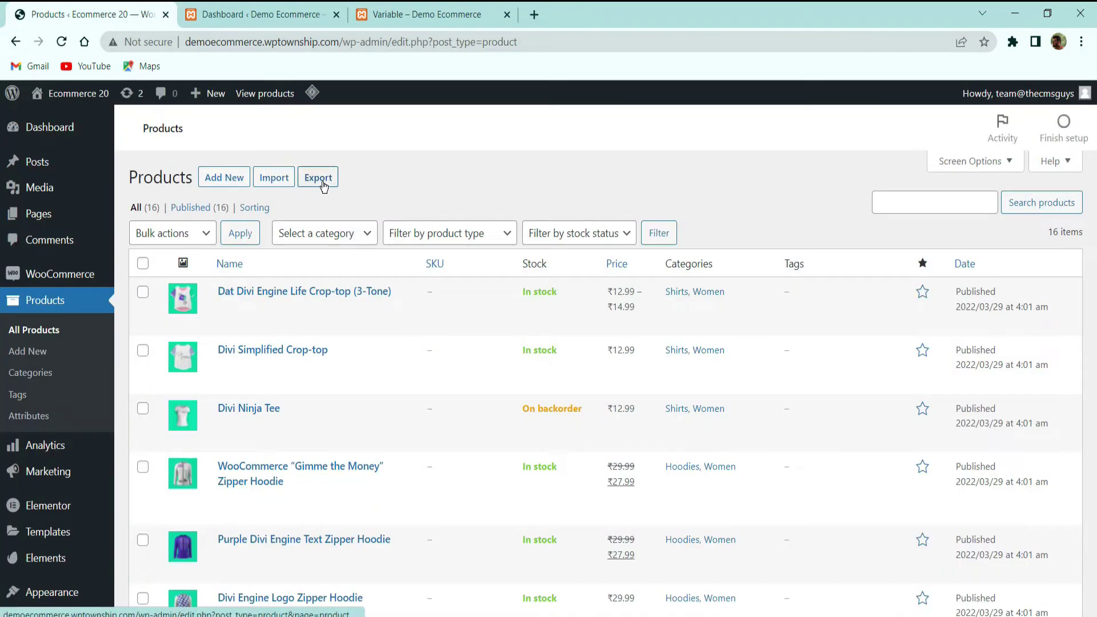
{"action": "left_click", "coordinate": [322, 182]}
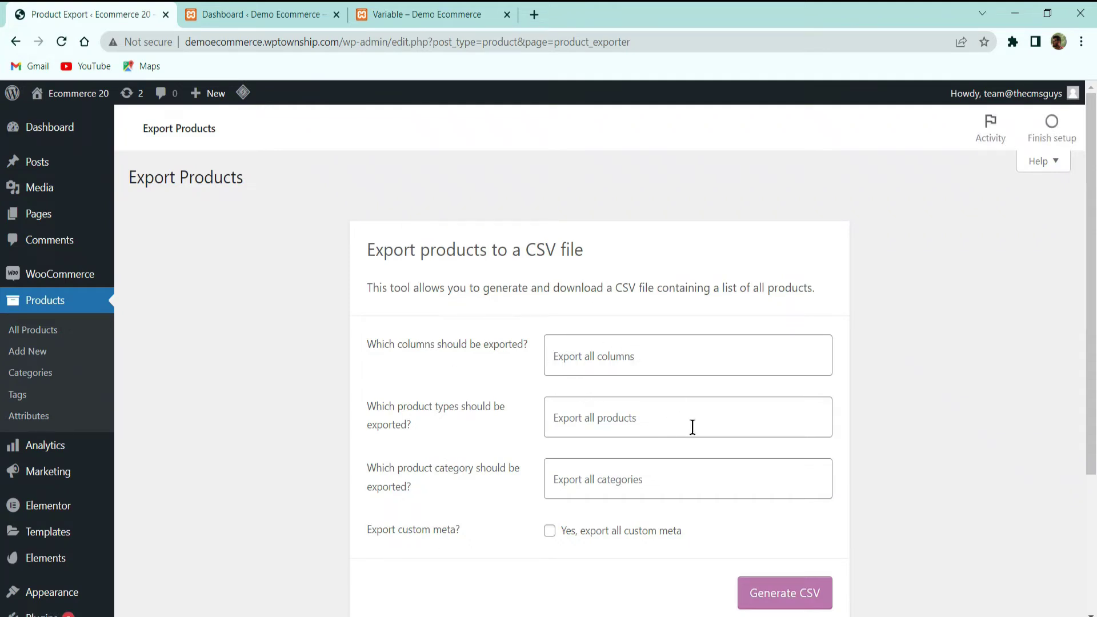
Include all custom meta in the product export and generate the CSV file
{"action": "scroll", "coordinate": [629, 478], "scroll_direction": "down", "scroll_amount": 3}
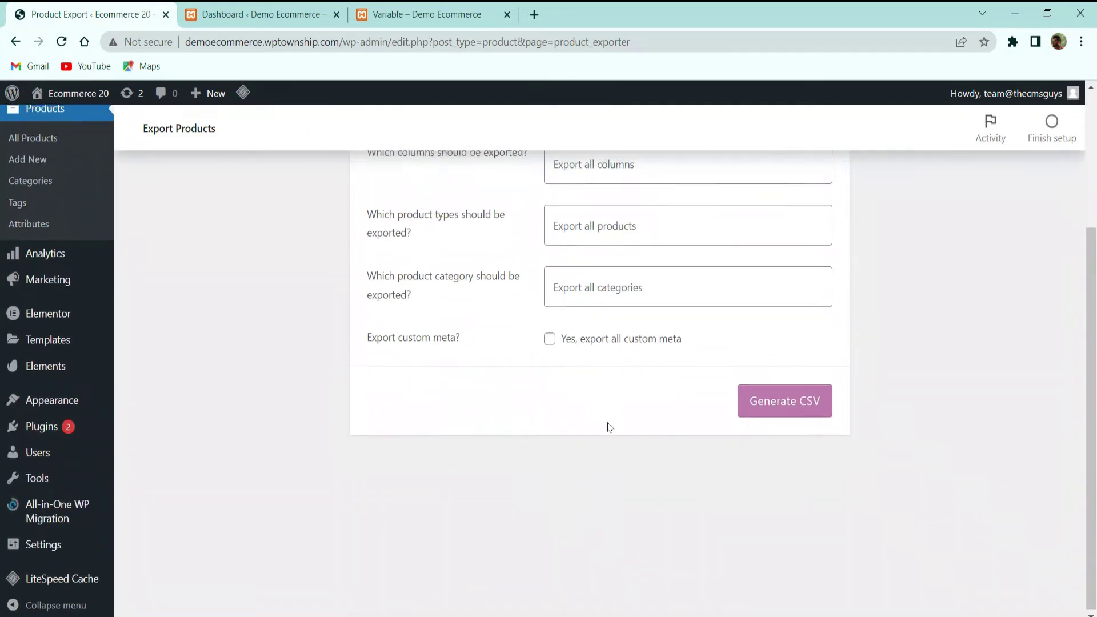
{"action": "left_click", "coordinate": [587, 341]}
{"action": "scroll", "coordinate": [628, 371], "scroll_direction": "up", "scroll_amount": 2}
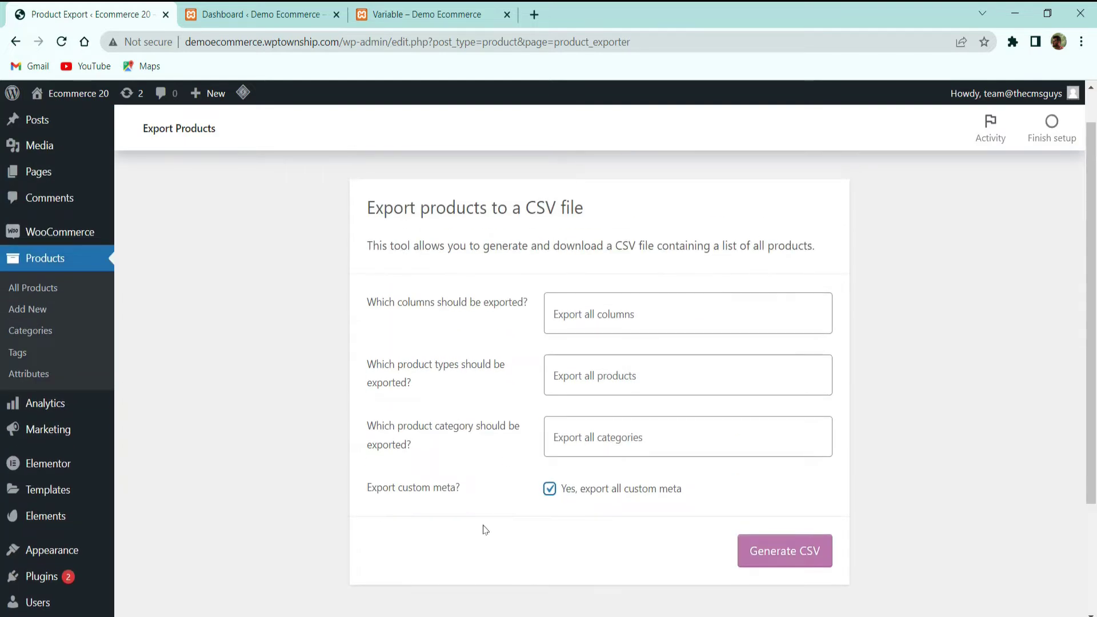
{"action": "left_click", "coordinate": [790, 558]}
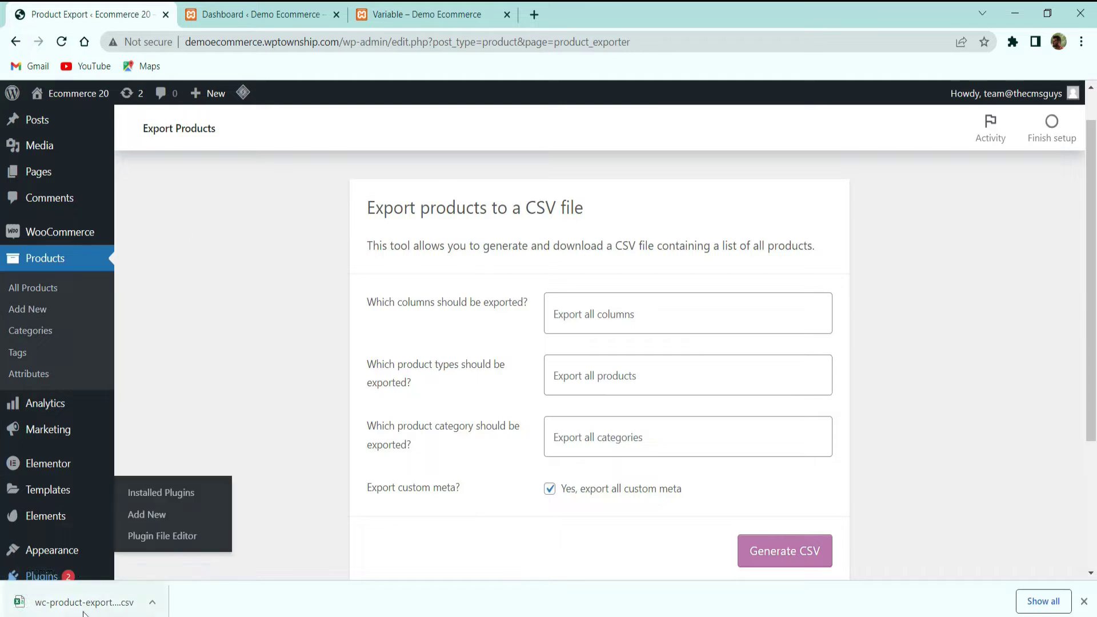
Log out of the live site's admin and return to the Ecommerce 20 storefront
{"action": "mouse_move", "coordinate": [54, 96]}
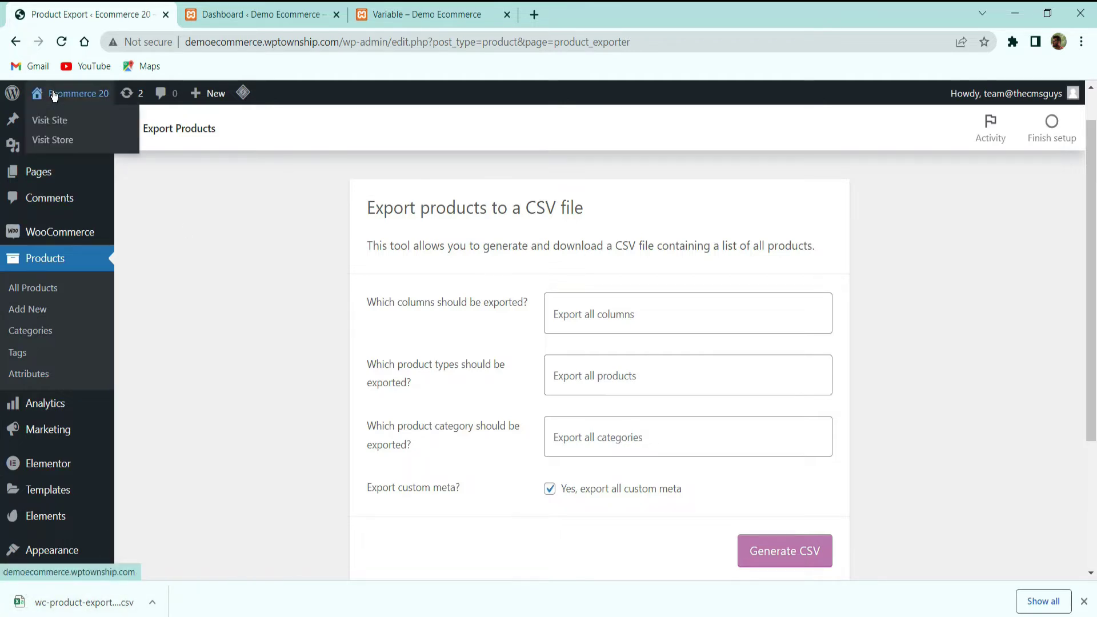
{"action": "mouse_move", "coordinate": [1072, 96]}
{"action": "left_click", "coordinate": [992, 171]}
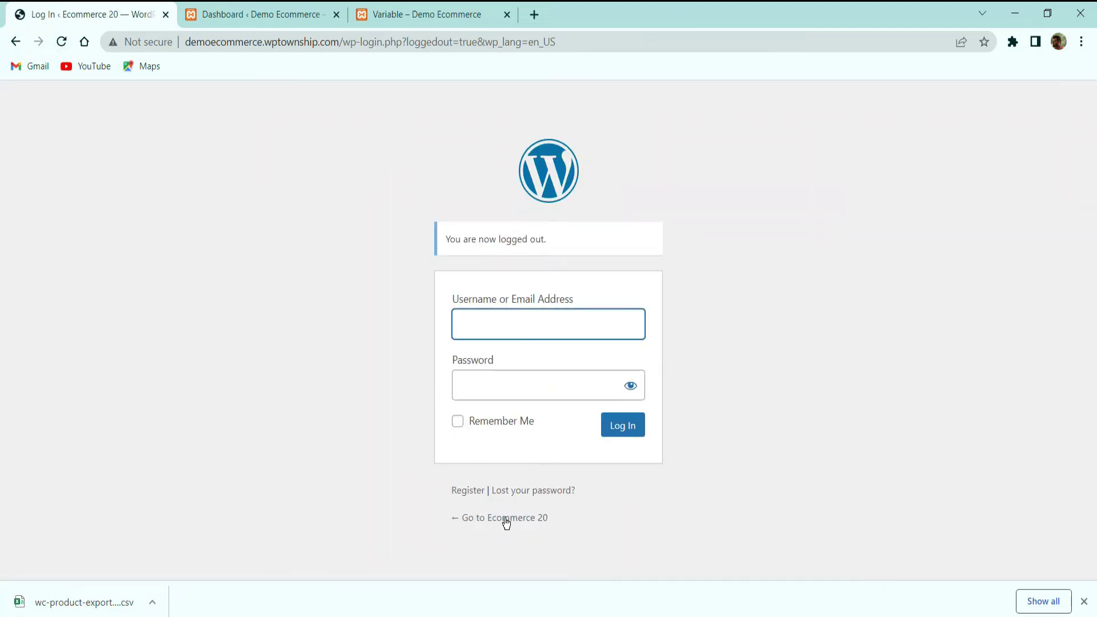
{"action": "left_click", "coordinate": [506, 519]}
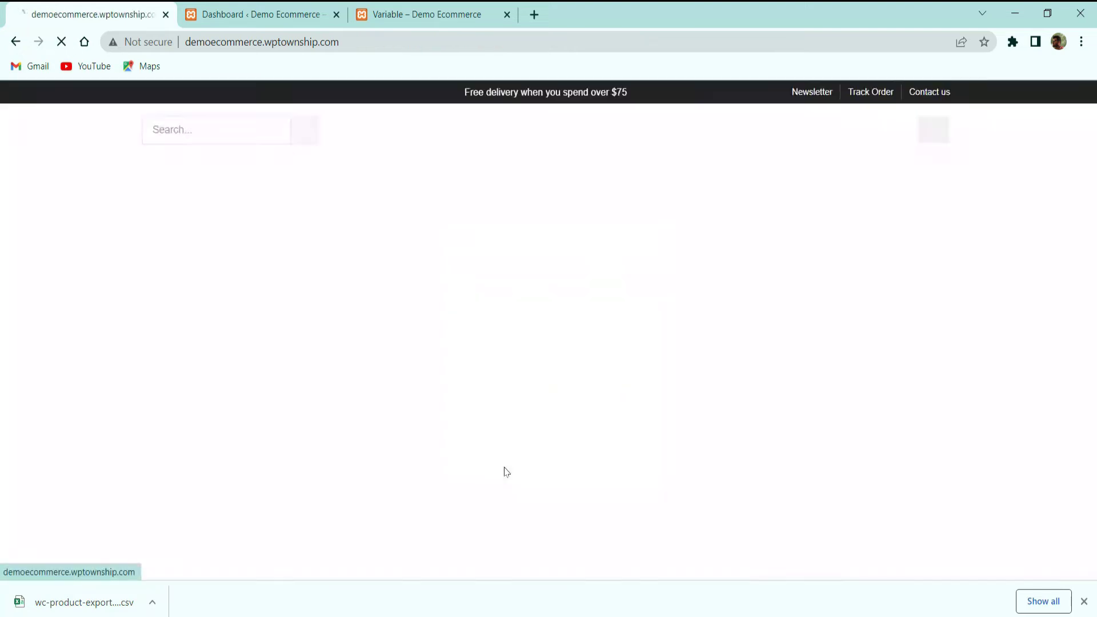
Switch to the local Demo Ecommerce dashboard and open the import page for its products
{"action": "left_click", "coordinate": [273, 16]}
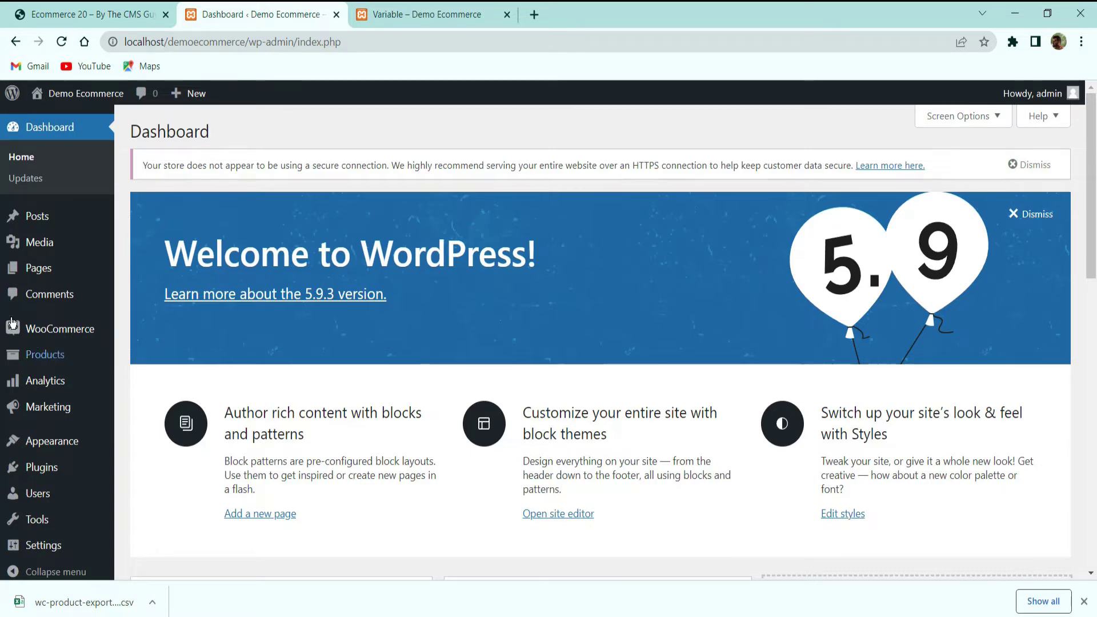
{"action": "left_click", "coordinate": [105, 379]}
{"action": "left_click", "coordinate": [33, 354]}
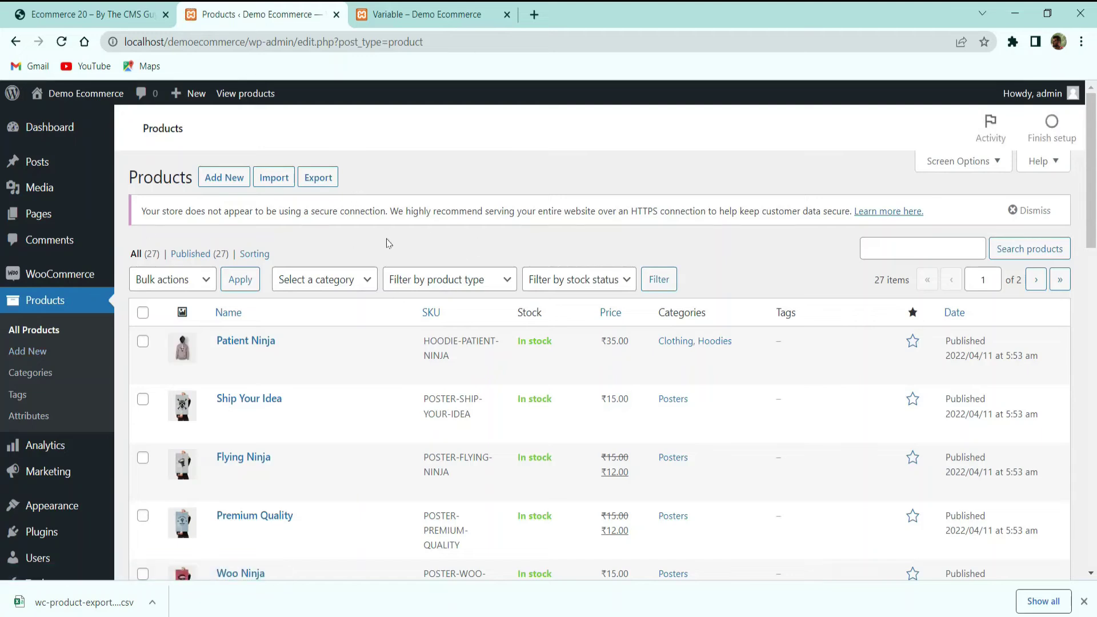
{"action": "left_click", "coordinate": [270, 180]}
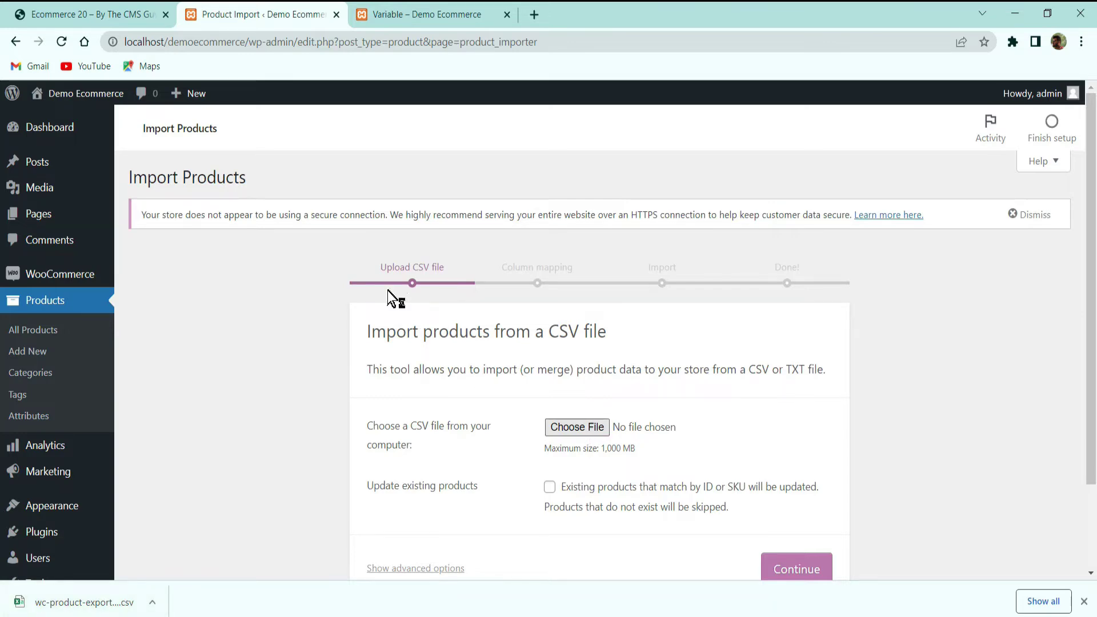
Choose the exported wc-product-export CSV as the import file and continue to the column mapping
{"action": "double_click", "coordinate": [172, 147]}
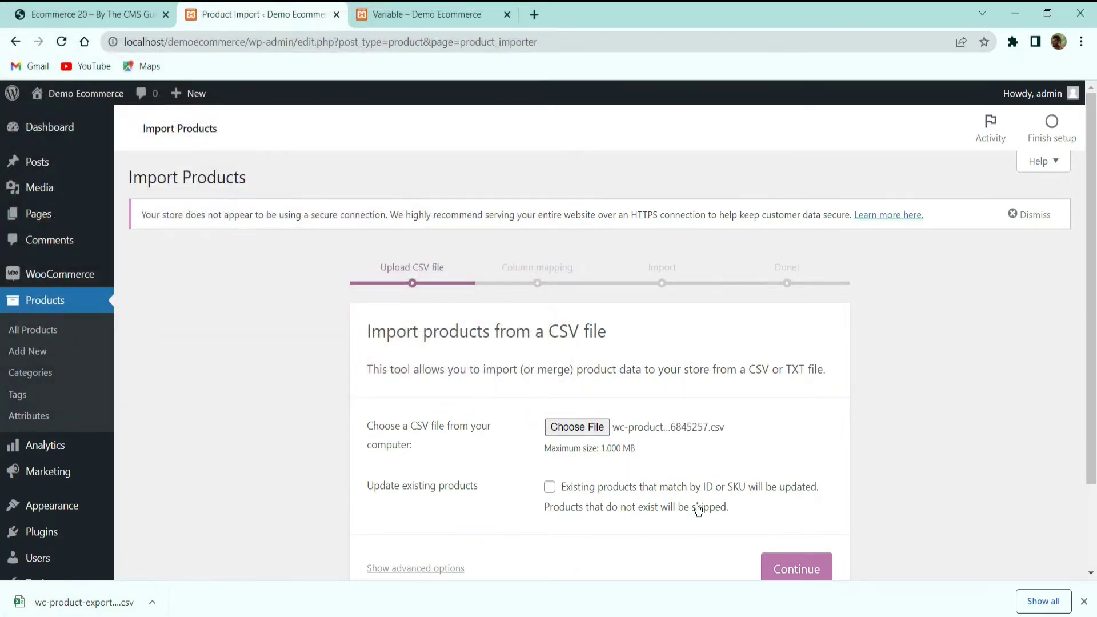
{"action": "left_click", "coordinate": [799, 571]}
{"action": "scroll", "coordinate": [407, 377], "scroll_direction": "down", "scroll_amount": 2}
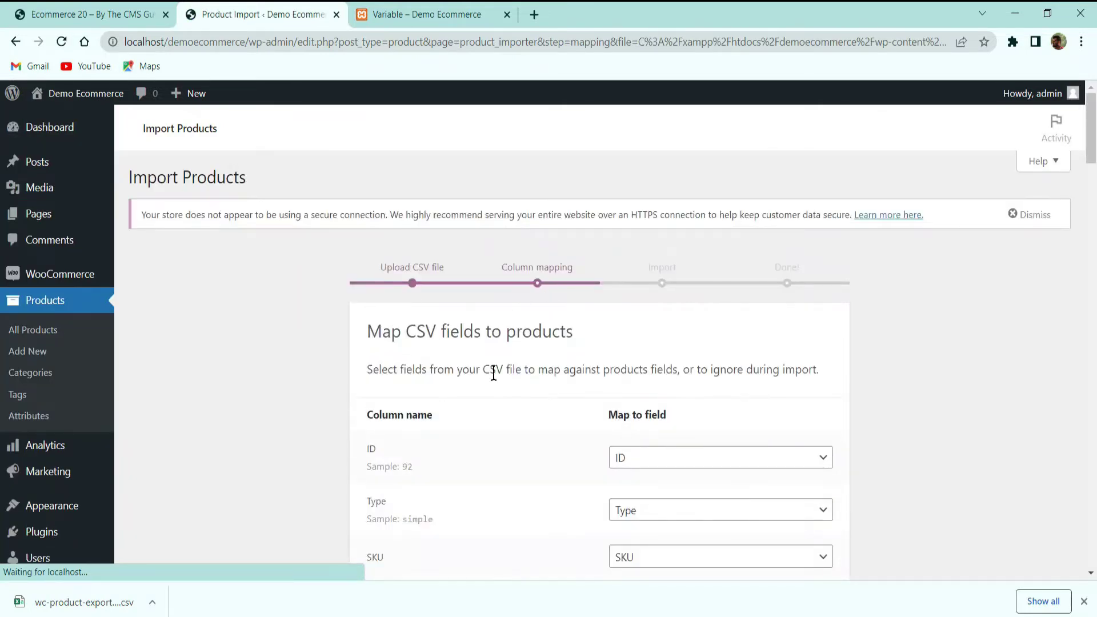
{"action": "scroll", "coordinate": [438, 354], "scroll_direction": "down", "scroll_amount": 3}
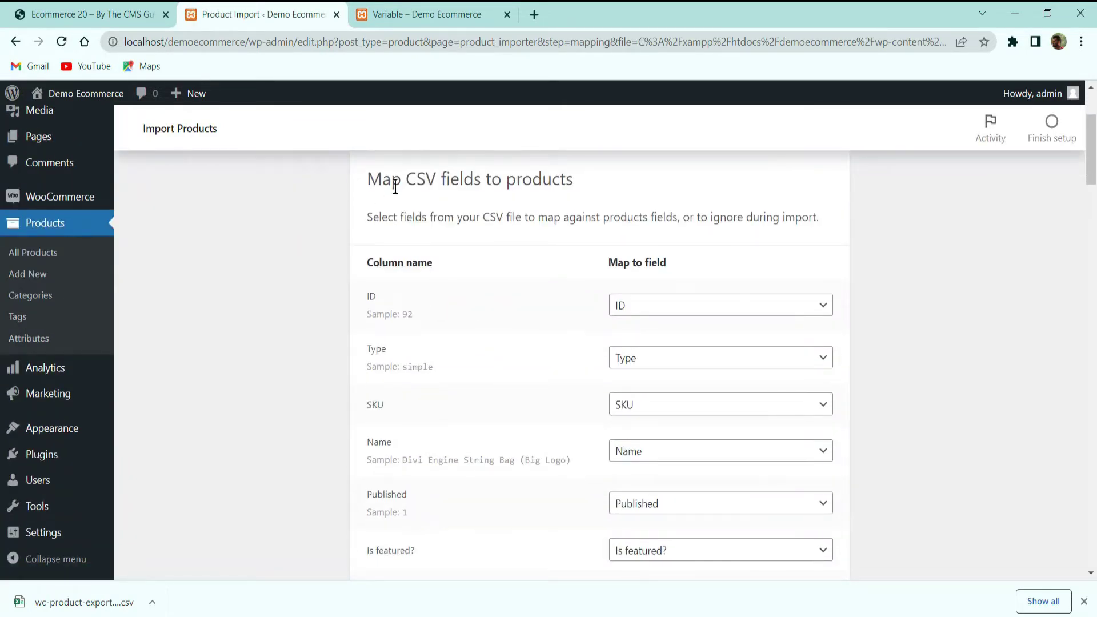
Open the downloaded wc-product-export CSV in Excel and look over its product rows
{"action": "left_click", "coordinate": [62, 604]}
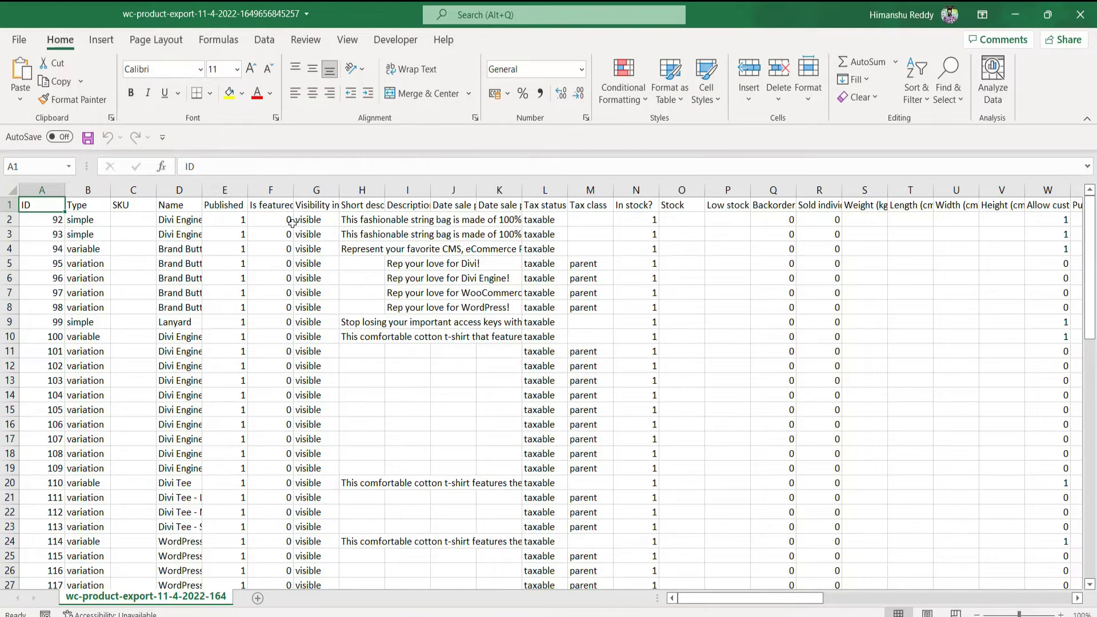
{"action": "scroll", "coordinate": [274, 350], "scroll_direction": "down", "scroll_amount": 20}
{"action": "scroll", "coordinate": [274, 351], "scroll_direction": "up", "scroll_amount": 20}
Widen the Description column and fit the Date sale price starts and Date sale price ends columns to their headers
{"action": "double_click", "coordinate": [478, 188]}
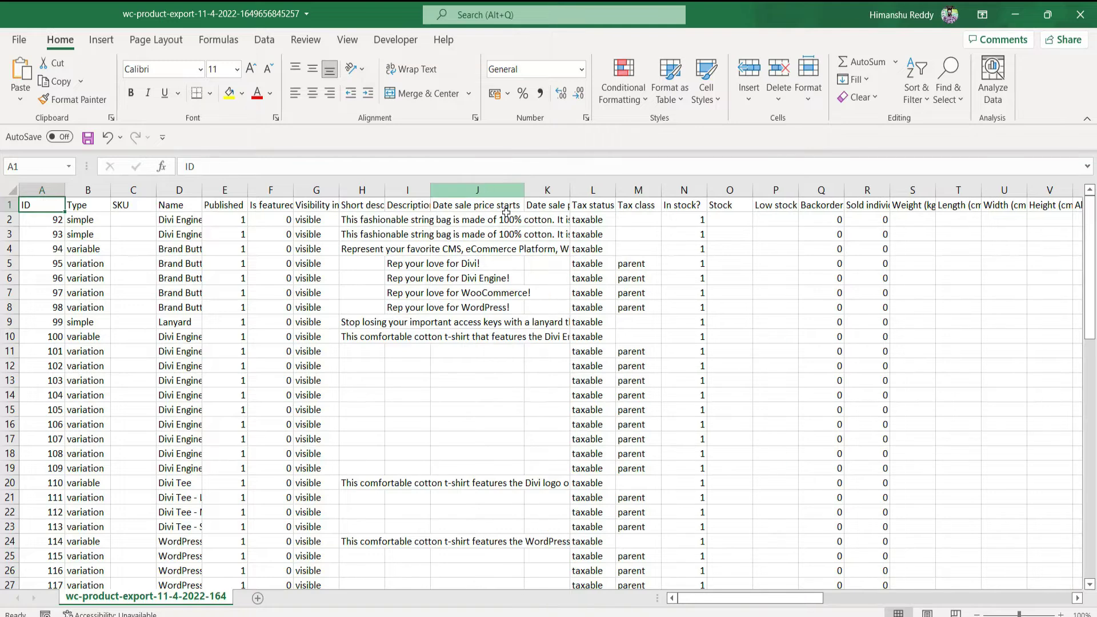
{"action": "left_click_drag", "start_coordinate": [430, 189], "coordinate": [537, 189]}
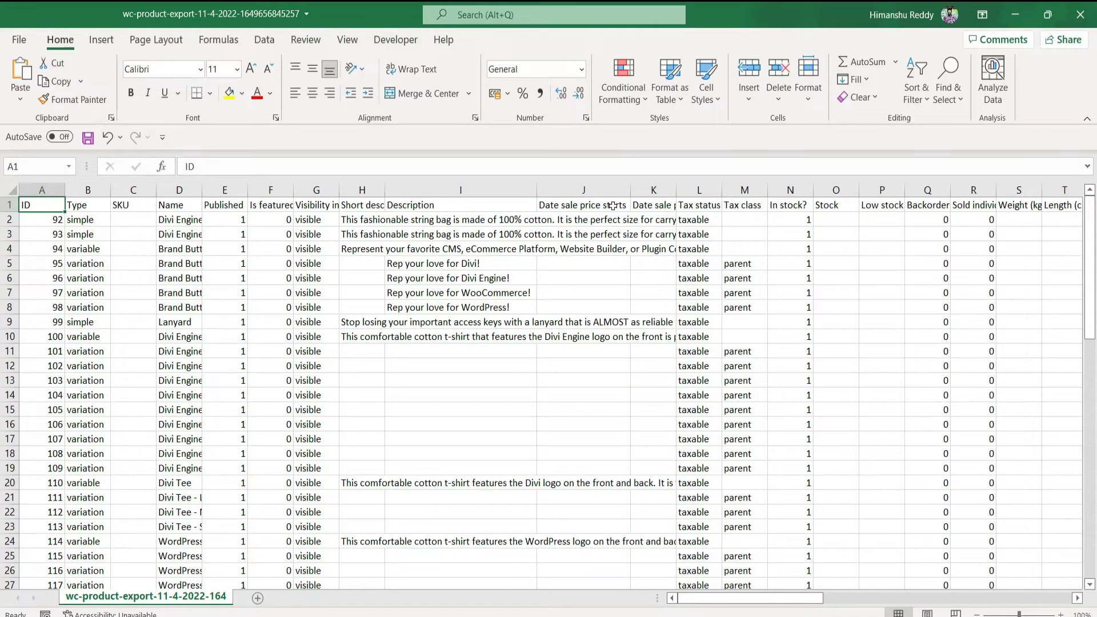
{"action": "double_click", "coordinate": [677, 190]}
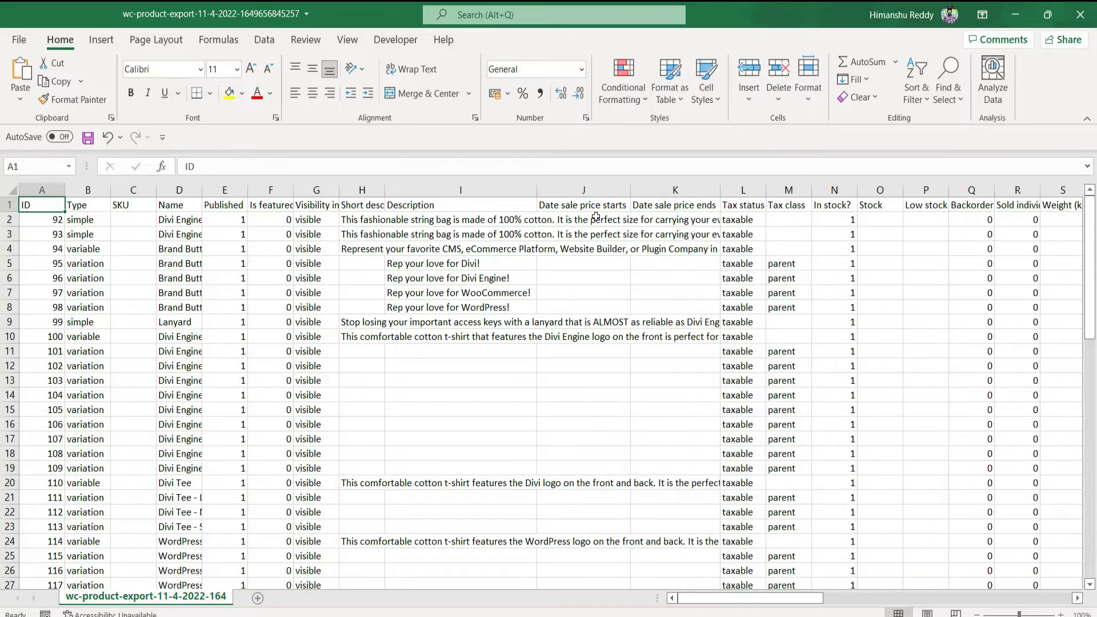
Examine the remaining product rows and the attribute and meta columns of the export, and close the workbook
{"action": "scroll", "coordinate": [592, 375], "scroll_direction": "down", "scroll_amount": 16}
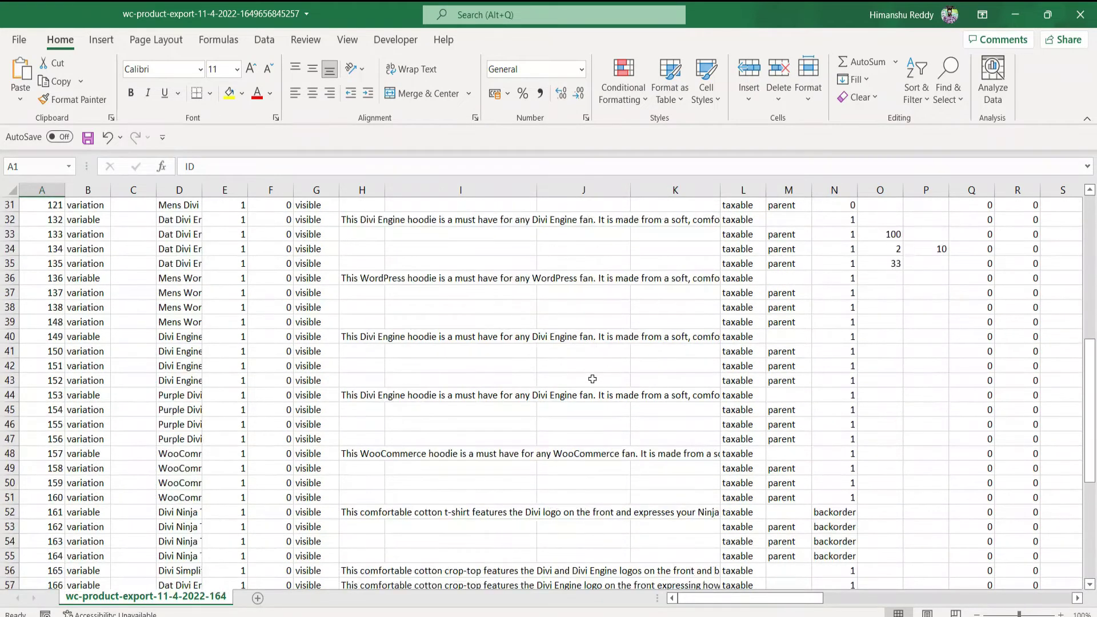
{"action": "scroll", "coordinate": [594, 395], "scroll_direction": "up", "scroll_amount": 10}
{"action": "scroll", "coordinate": [594, 395], "scroll_direction": "up", "scroll_amount": 6}
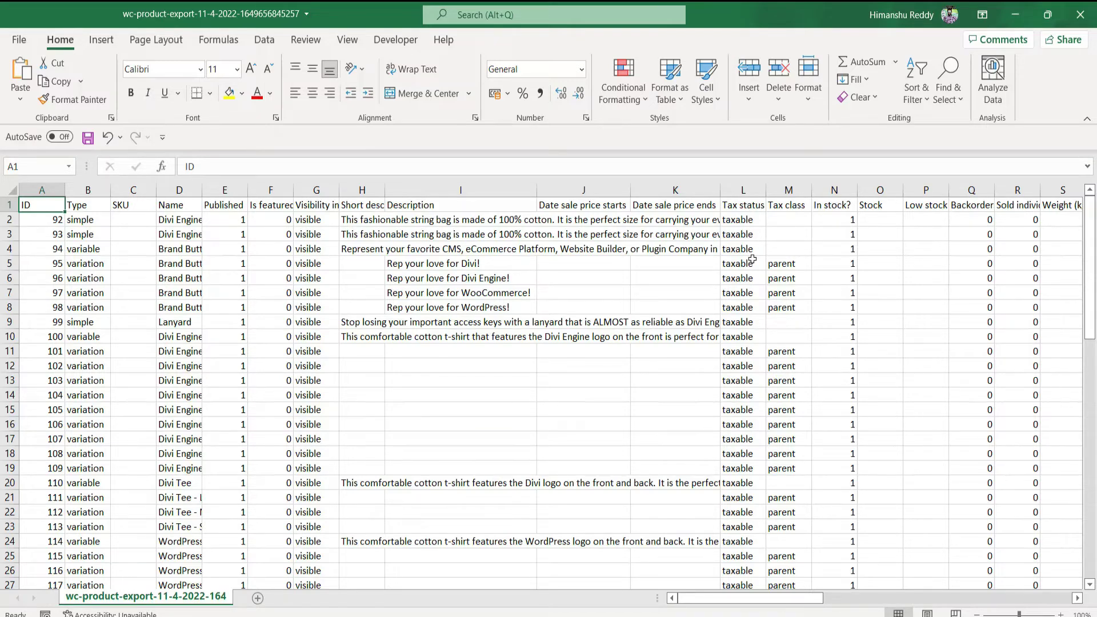
{"action": "left_click_drag", "start_coordinate": [749, 262], "coordinate": [996, 287]}
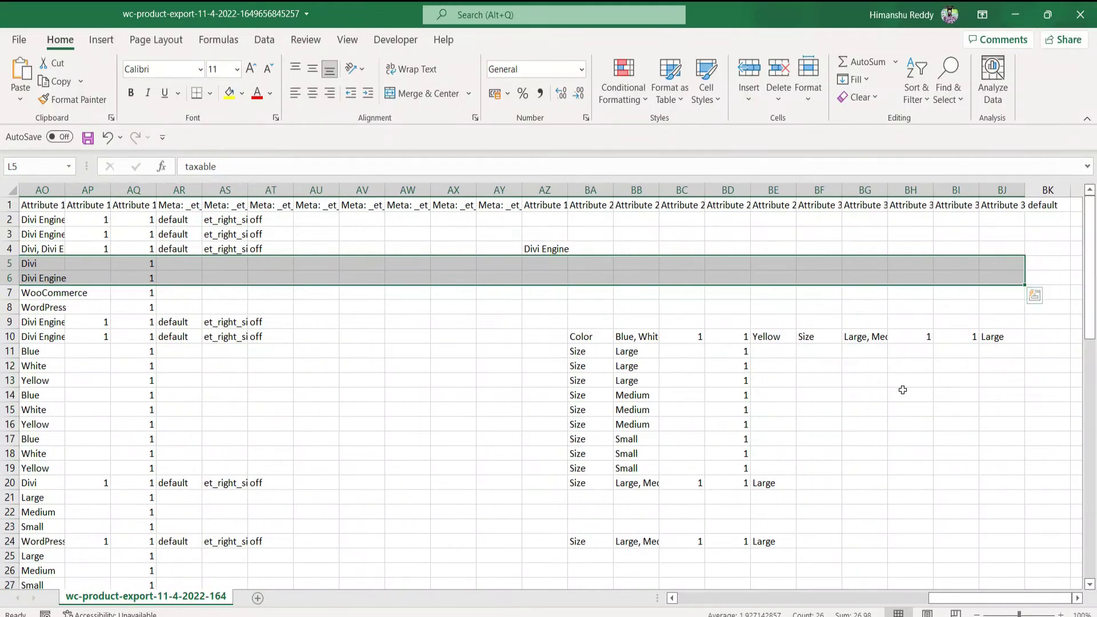
{"action": "left_click", "coordinate": [910, 438]}
{"action": "left_click", "coordinate": [1080, 14]}
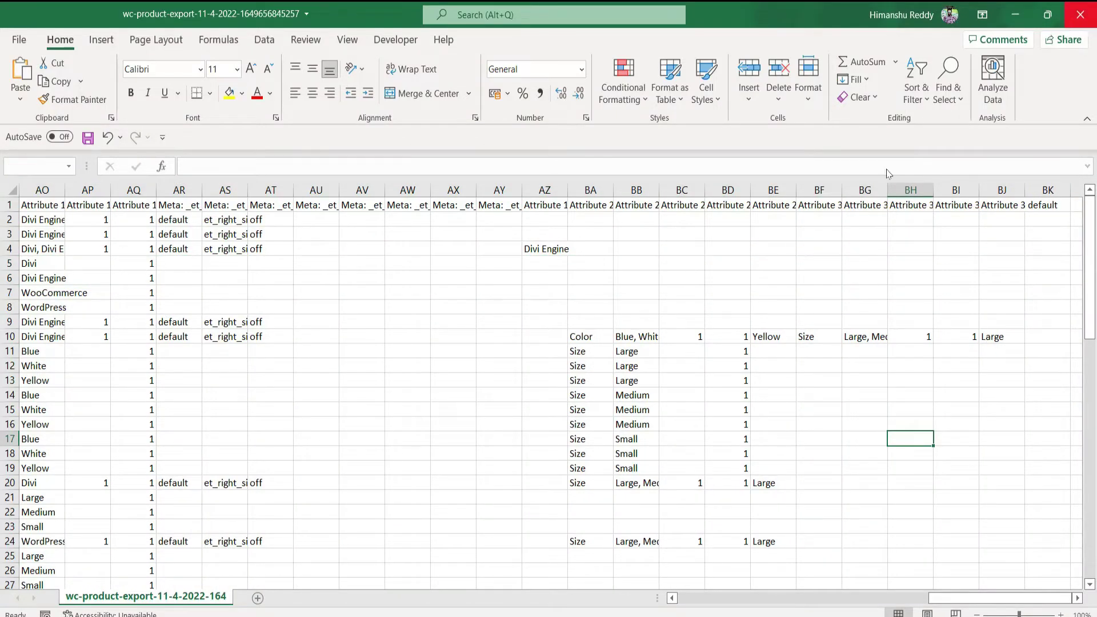
Review the column mapping through to the Attribute 3 default field and run the product importer
{"action": "left_click", "coordinate": [548, 342]}
{"action": "scroll", "coordinate": [563, 328], "scroll_direction": "down", "scroll_amount": 7}
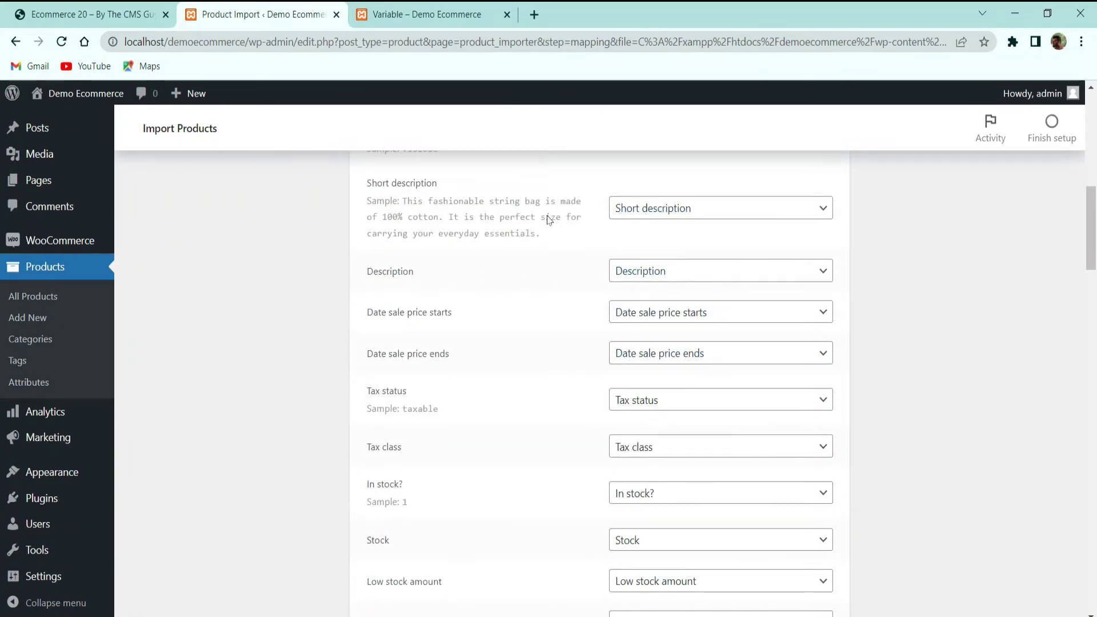
{"action": "scroll", "coordinate": [571, 272], "scroll_direction": "down", "scroll_amount": 8}
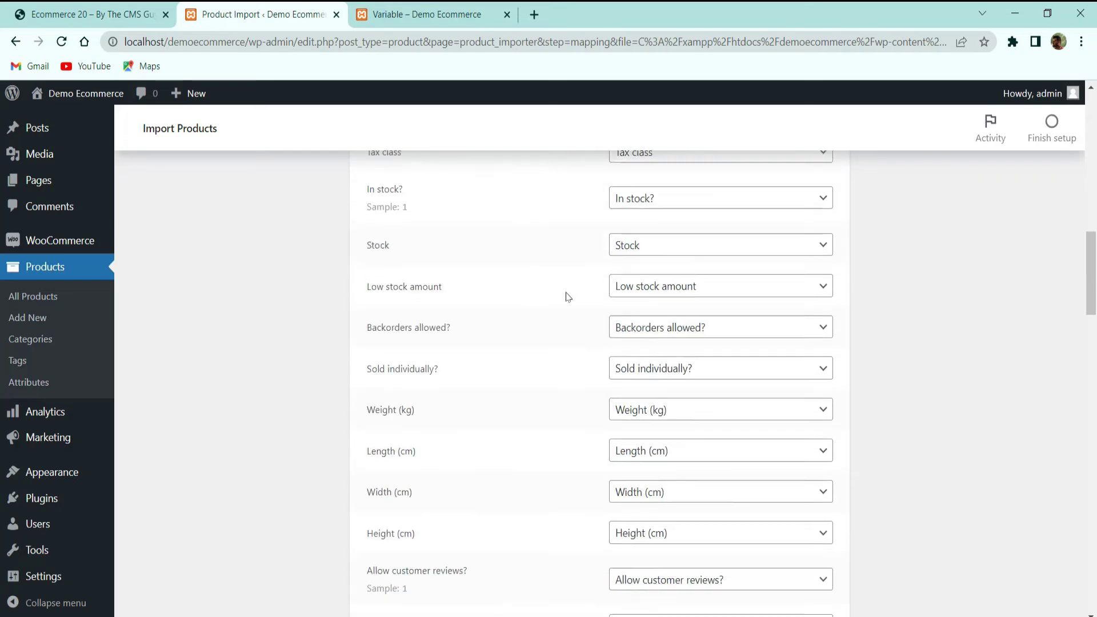
{"action": "scroll", "coordinate": [615, 369], "scroll_direction": "down", "scroll_amount": 20}
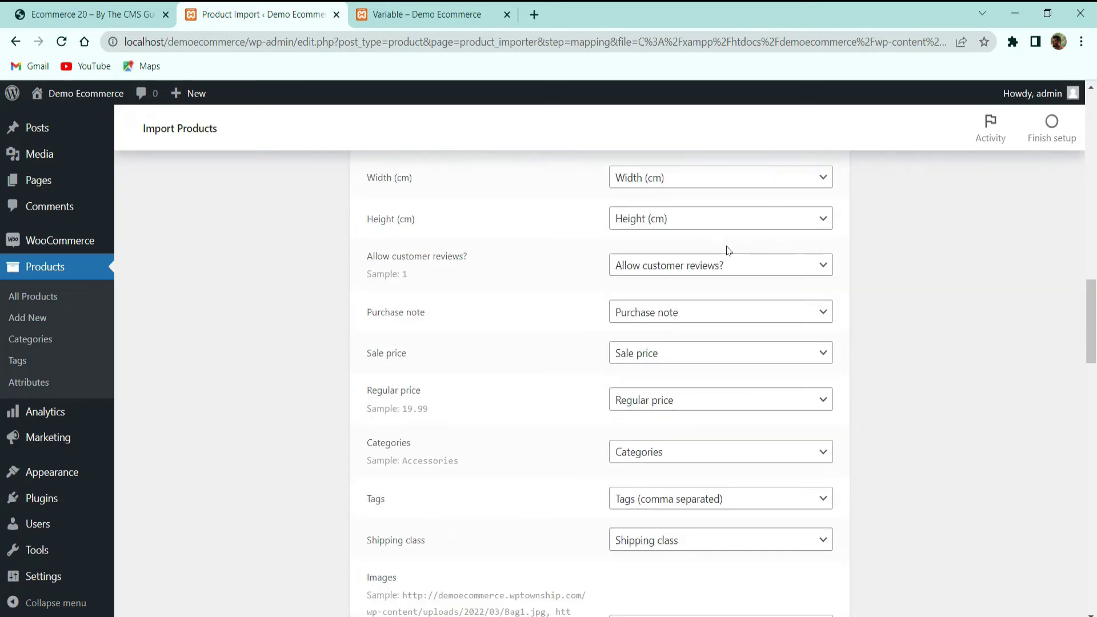
{"action": "scroll", "coordinate": [728, 394], "scroll_direction": "down", "scroll_amount": 7}
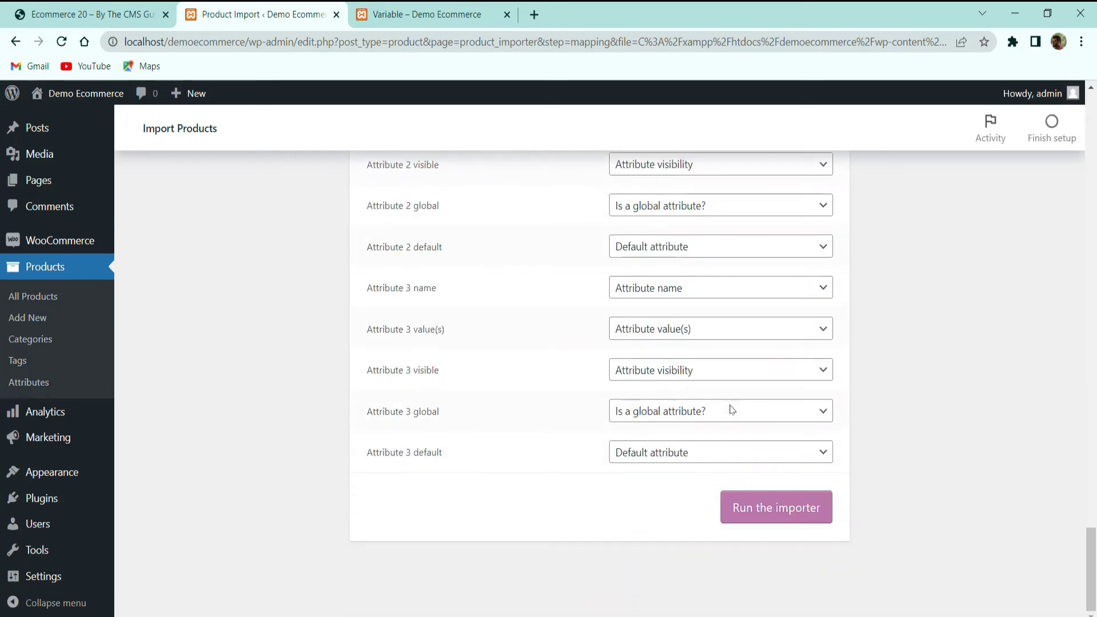
{"action": "left_click", "coordinate": [775, 508]}
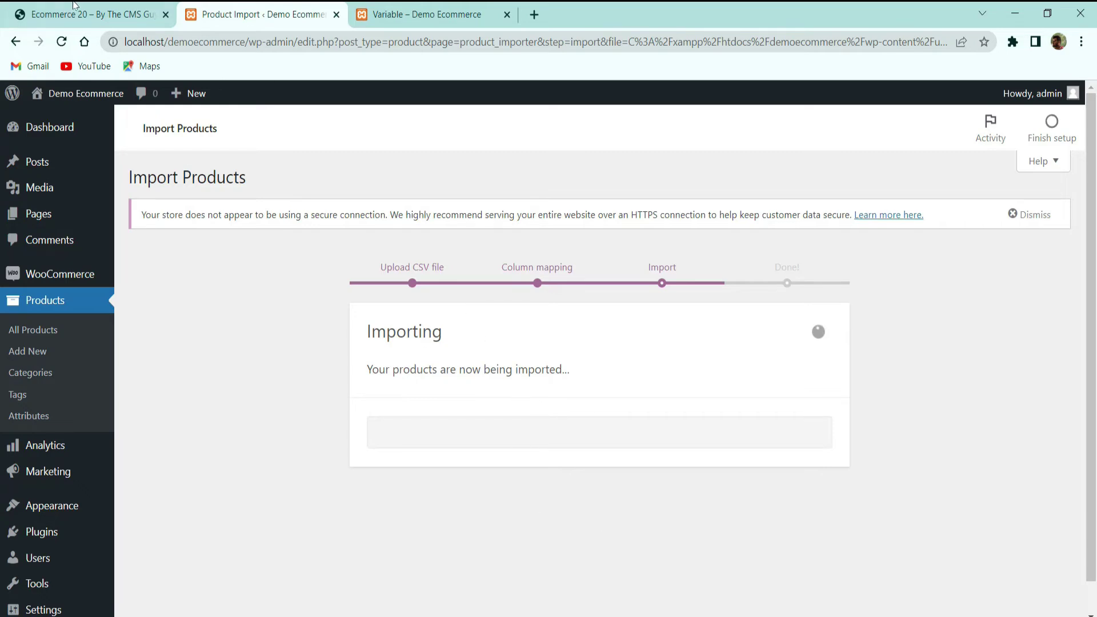
Open the live store's Shop page and look over its products while checking on the running import
{"action": "left_click", "coordinate": [91, 14]}
{"action": "left_click", "coordinate": [551, 176]}
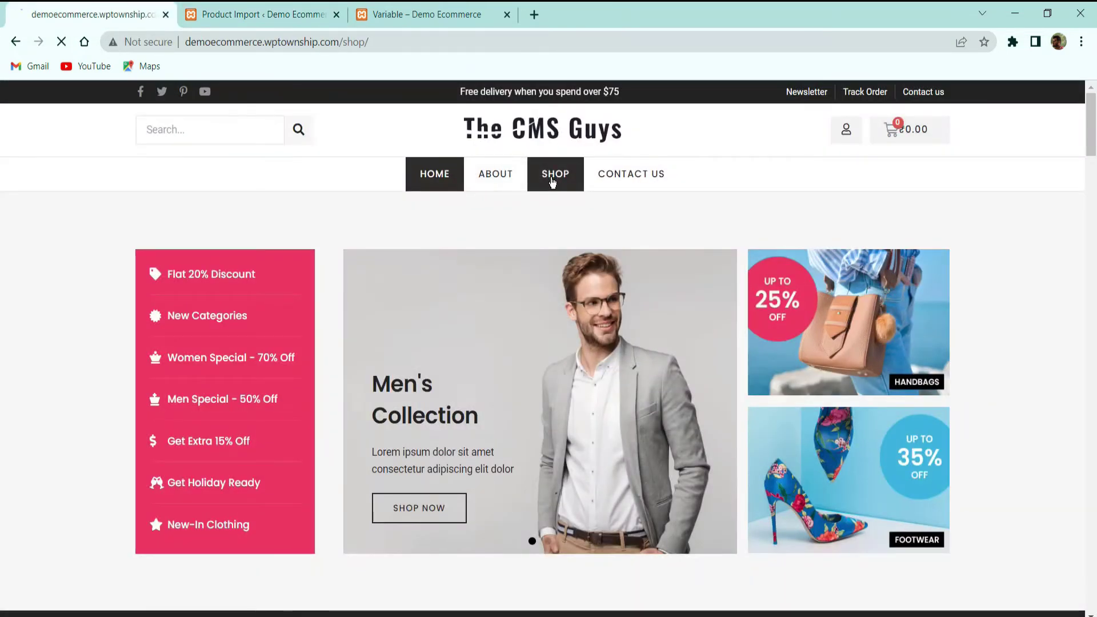
{"action": "scroll", "coordinate": [541, 237], "scroll_direction": "down", "scroll_amount": 8}
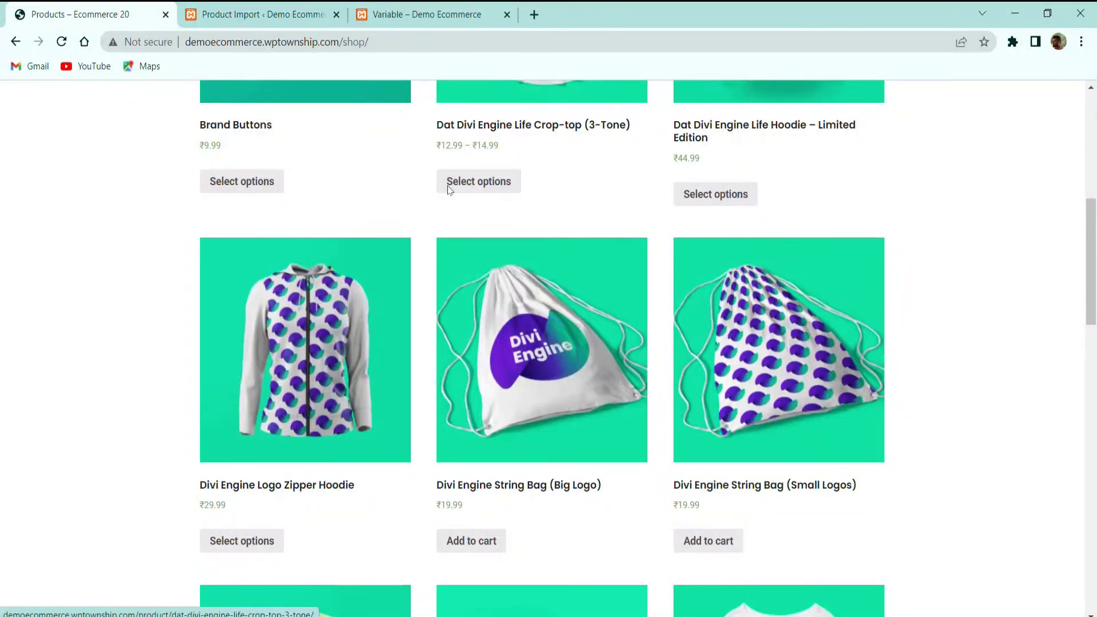
{"action": "scroll", "coordinate": [318, 251], "scroll_direction": "up", "scroll_amount": 3}
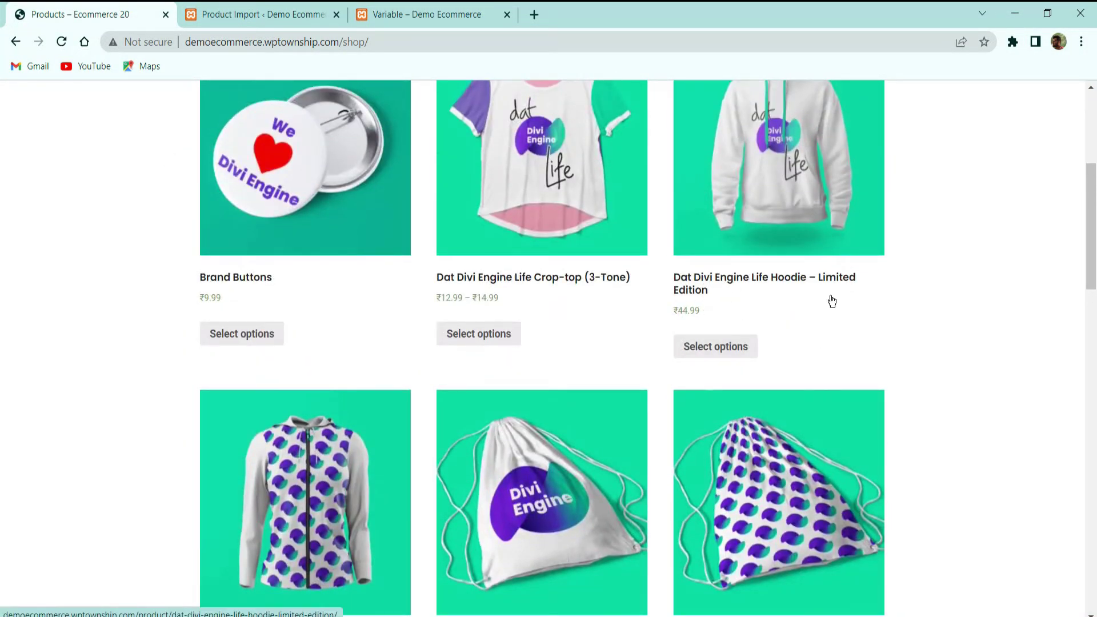
{"action": "left_click", "coordinate": [300, 14]}
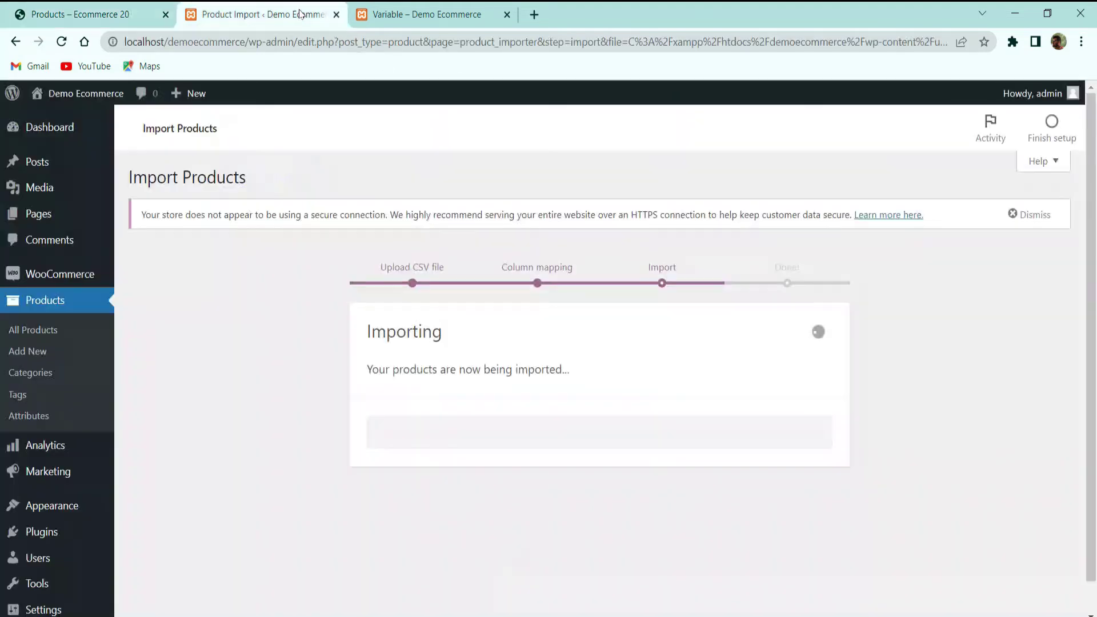
{"action": "left_click", "coordinate": [100, 16]}
{"action": "scroll", "coordinate": [456, 368], "scroll_direction": "down", "scroll_amount": 5}
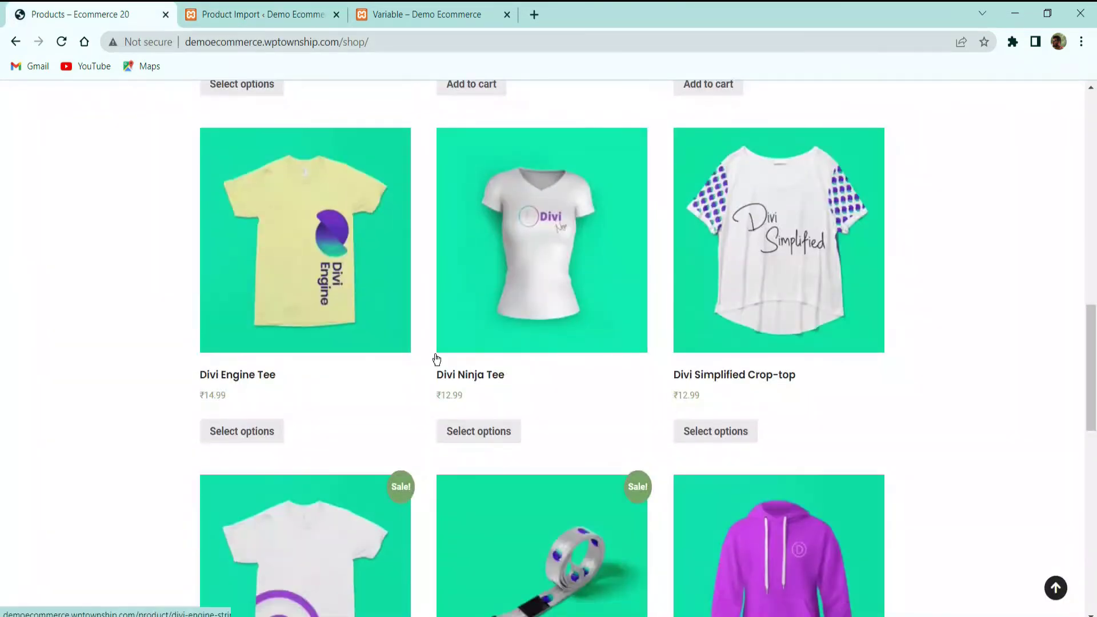
Open the local site's product list from the import results and look over the imported products' images, stock, prices and categories
{"action": "left_click", "coordinate": [263, 14]}
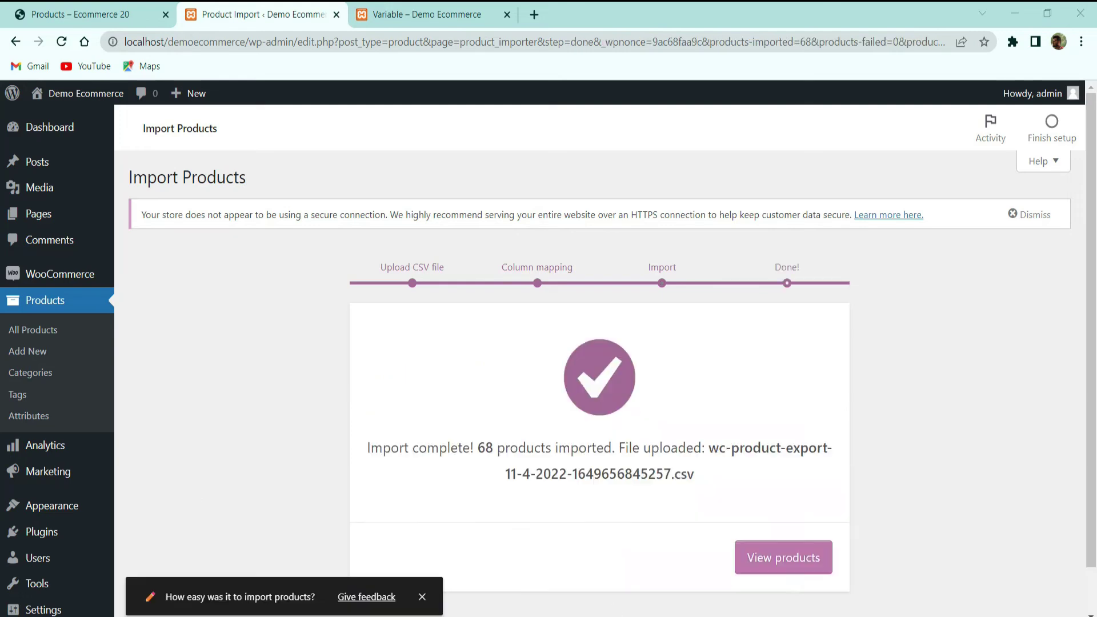
{"action": "scroll", "coordinate": [495, 408], "scroll_direction": "down", "scroll_amount": 1}
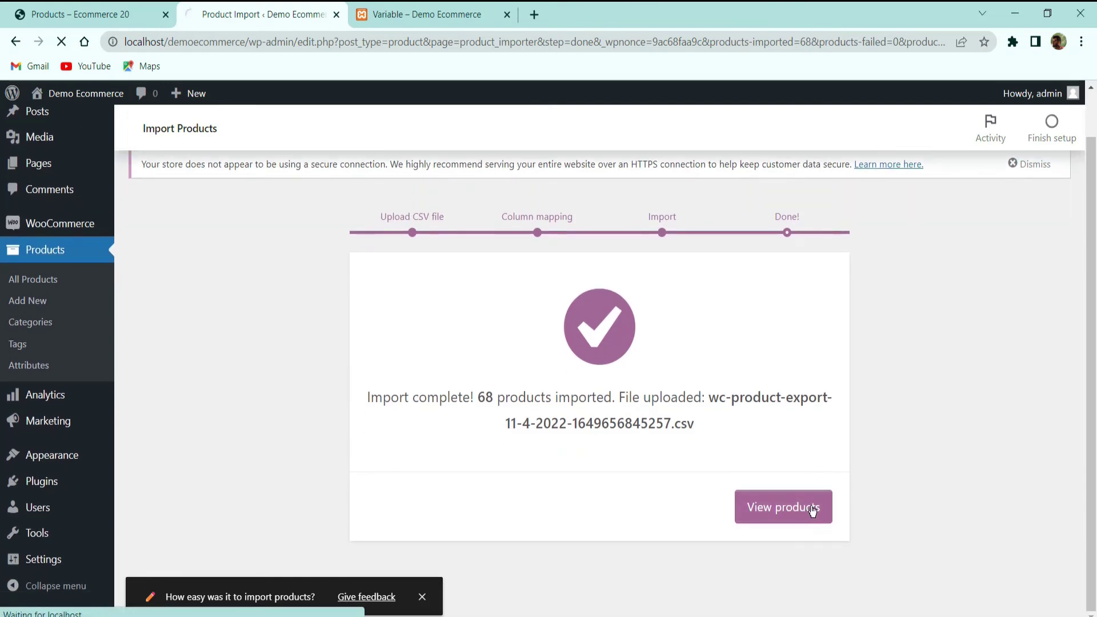
{"action": "left_click", "coordinate": [771, 506]}
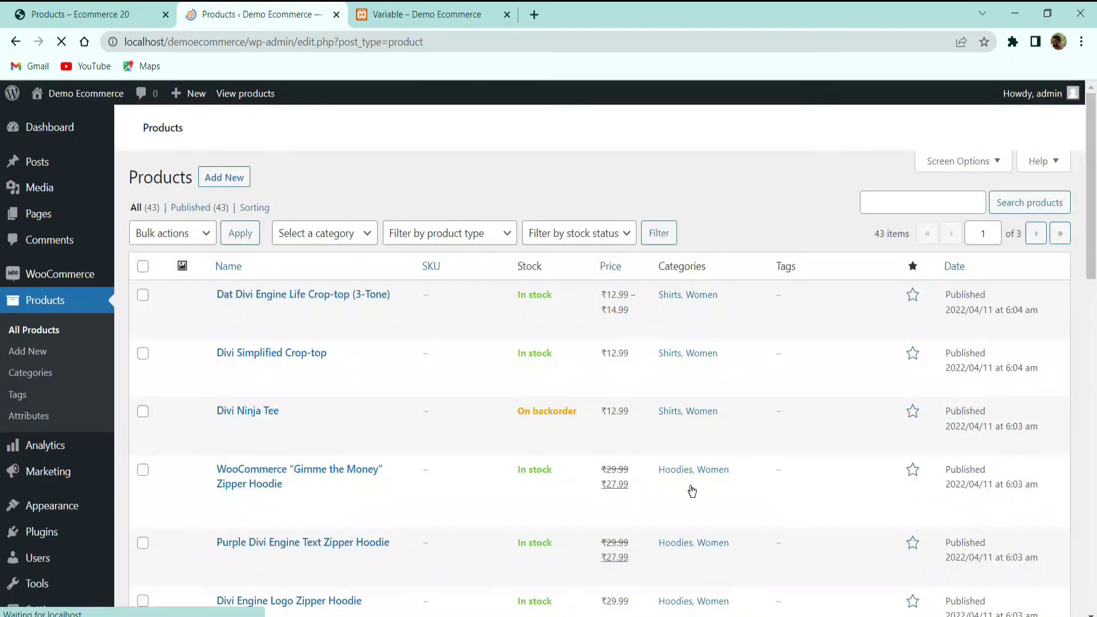
{"action": "scroll", "coordinate": [228, 301], "scroll_direction": "down", "scroll_amount": 10}
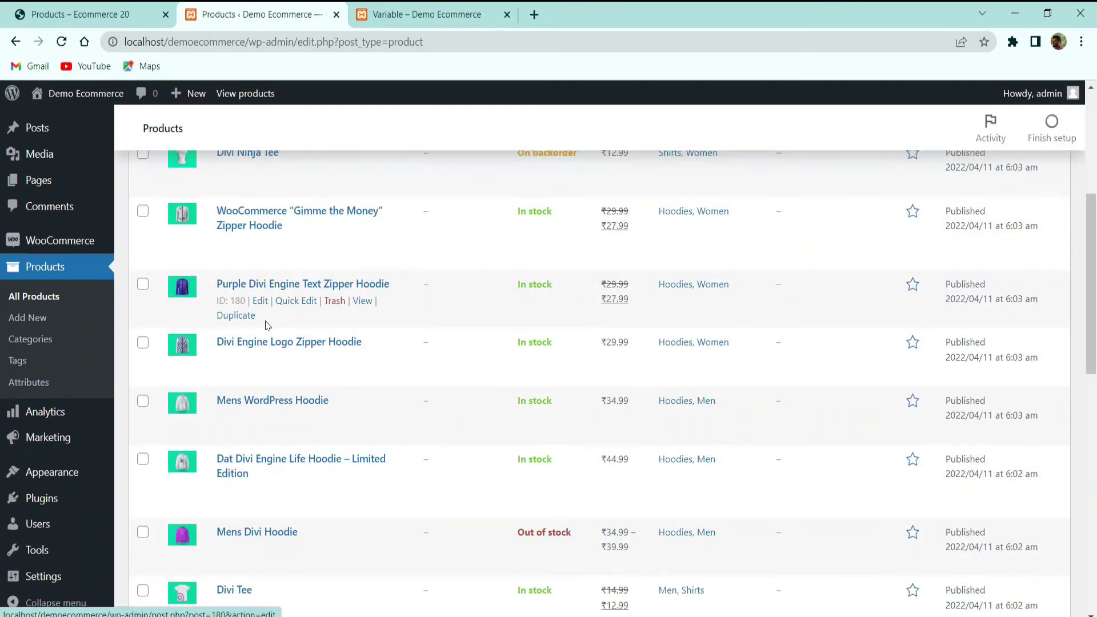
{"action": "scroll", "coordinate": [245, 311], "scroll_direction": "down", "scroll_amount": 7}
{"action": "scroll", "coordinate": [243, 319], "scroll_direction": "up", "scroll_amount": 10}
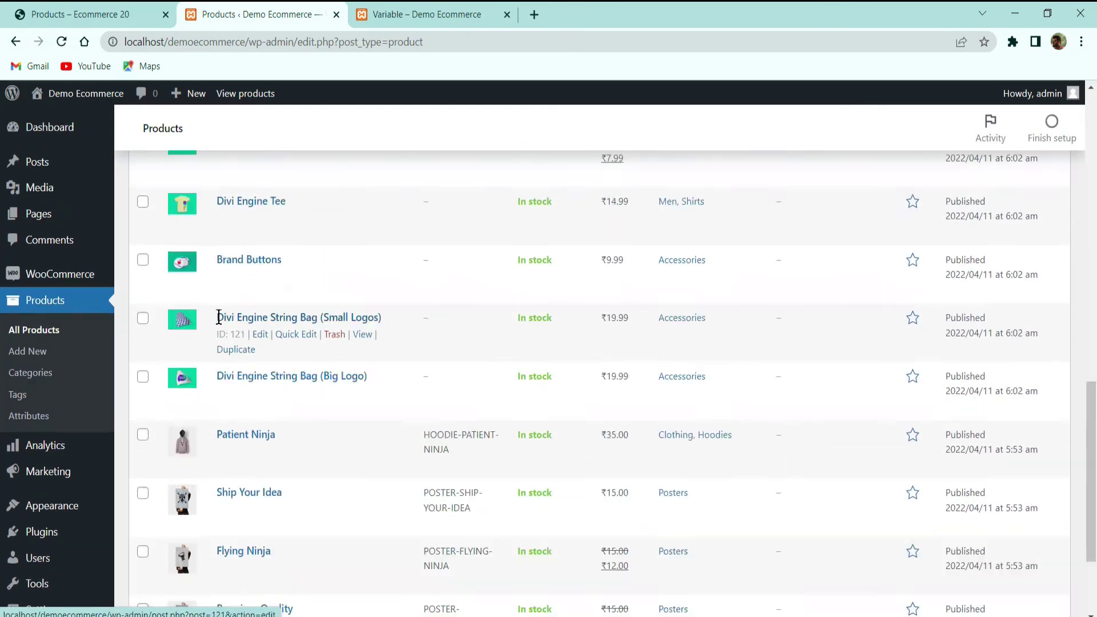
{"action": "scroll", "coordinate": [328, 330], "scroll_direction": "up", "scroll_amount": 7}
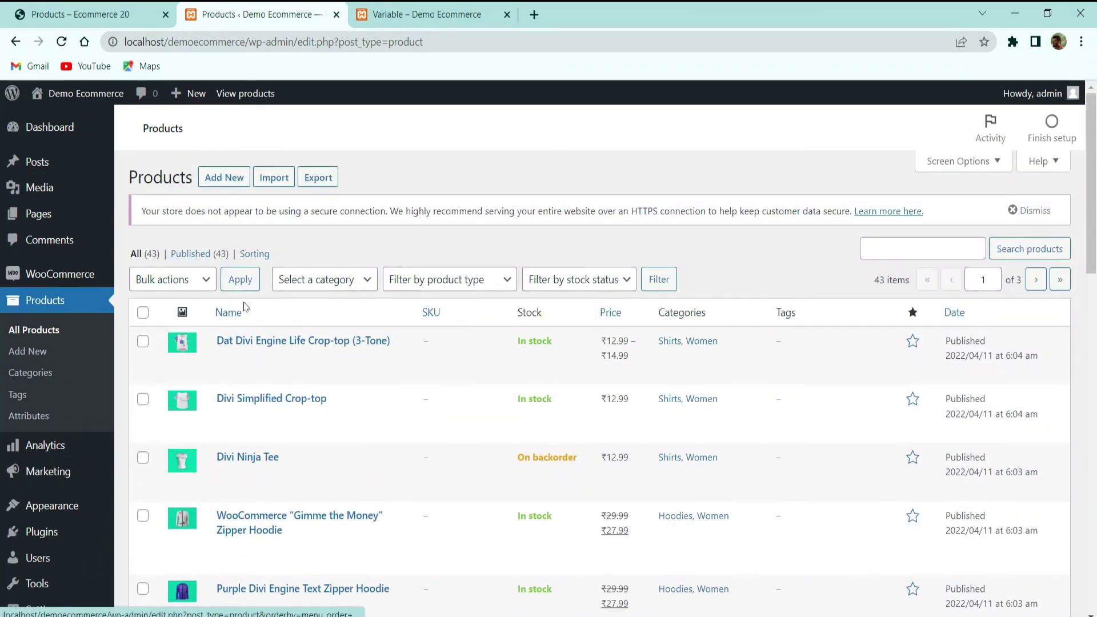
{"action": "scroll", "coordinate": [225, 409], "scroll_direction": "down", "scroll_amount": 17}
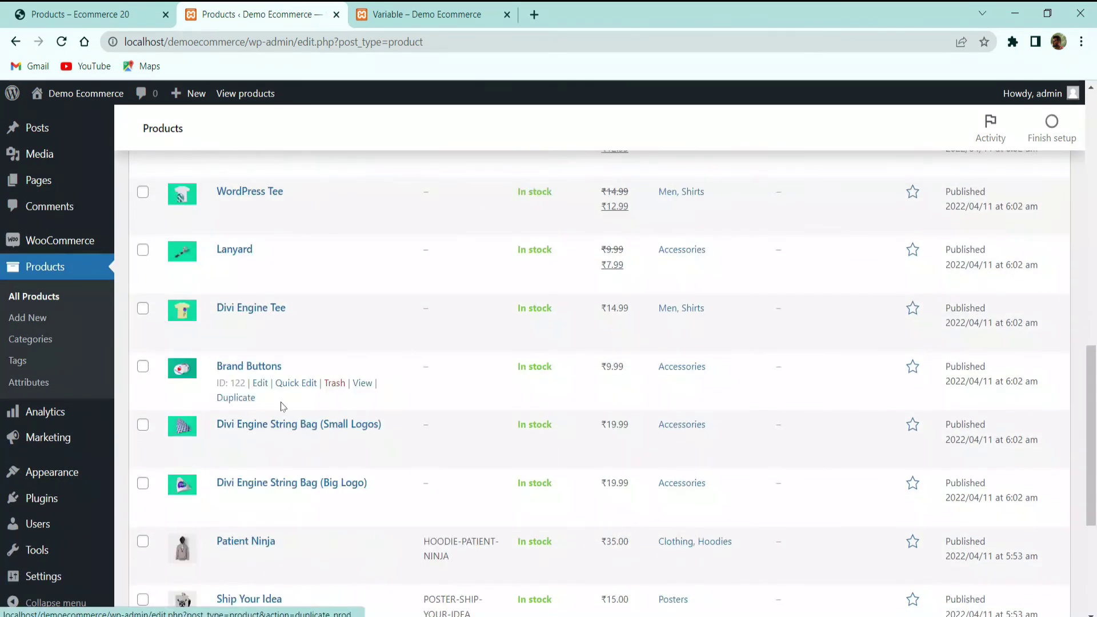
{"action": "scroll", "coordinate": [308, 397], "scroll_direction": "up", "scroll_amount": 3}
{"action": "scroll", "coordinate": [308, 397], "scroll_direction": "up", "scroll_amount": 5}
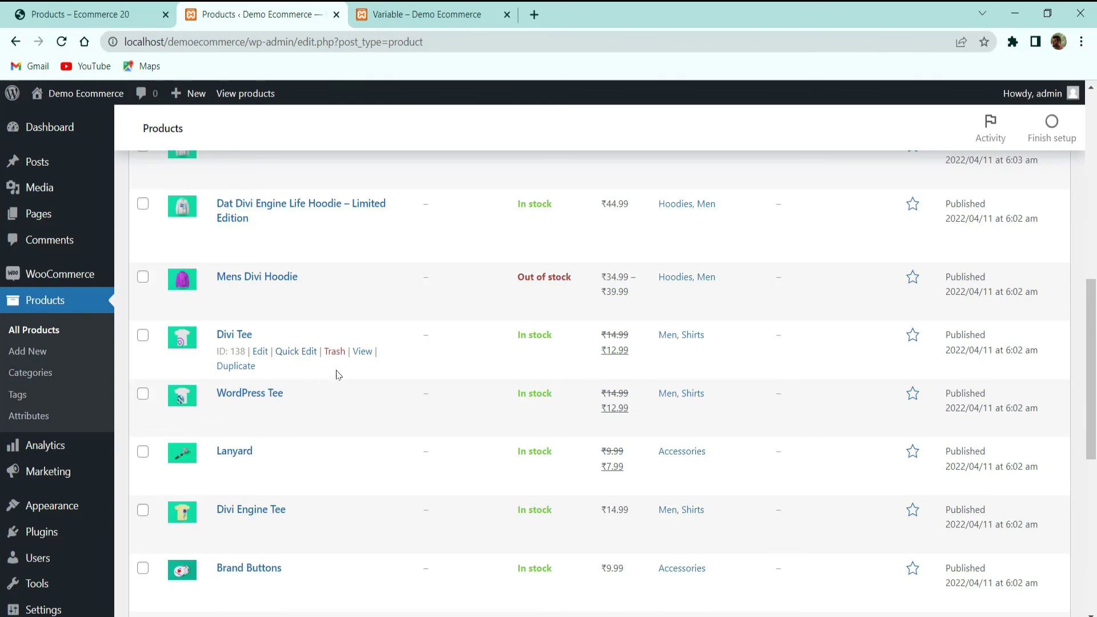
Return to the live store's Shop page and open its home page
{"action": "left_click", "coordinate": [86, 15]}
{"action": "scroll", "coordinate": [456, 347], "scroll_direction": "up", "scroll_amount": 10}
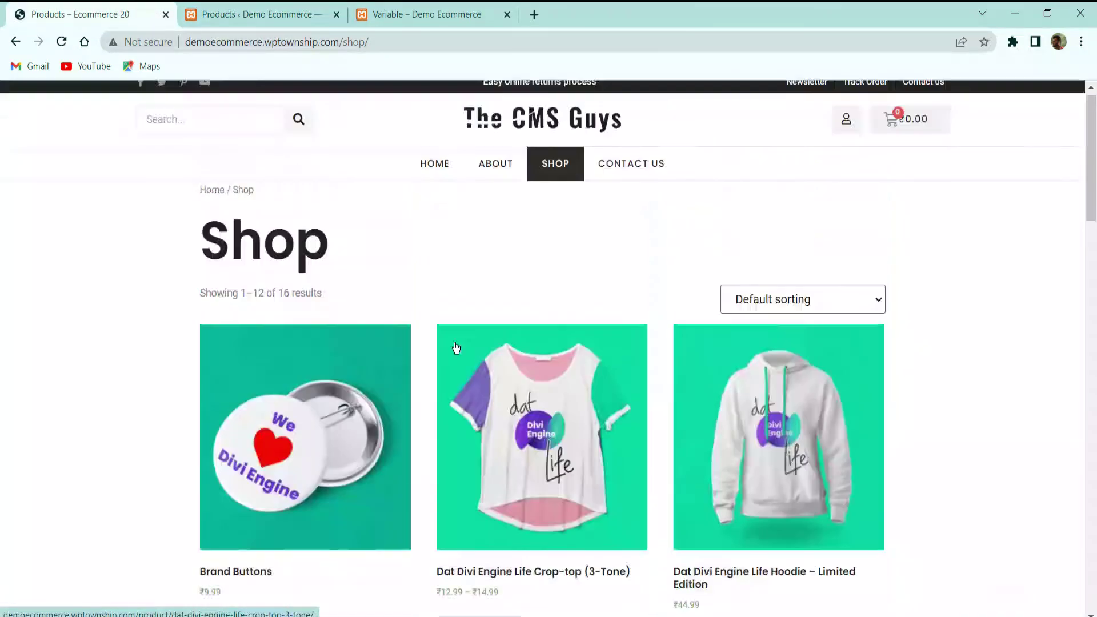
{"action": "left_click", "coordinate": [441, 172]}
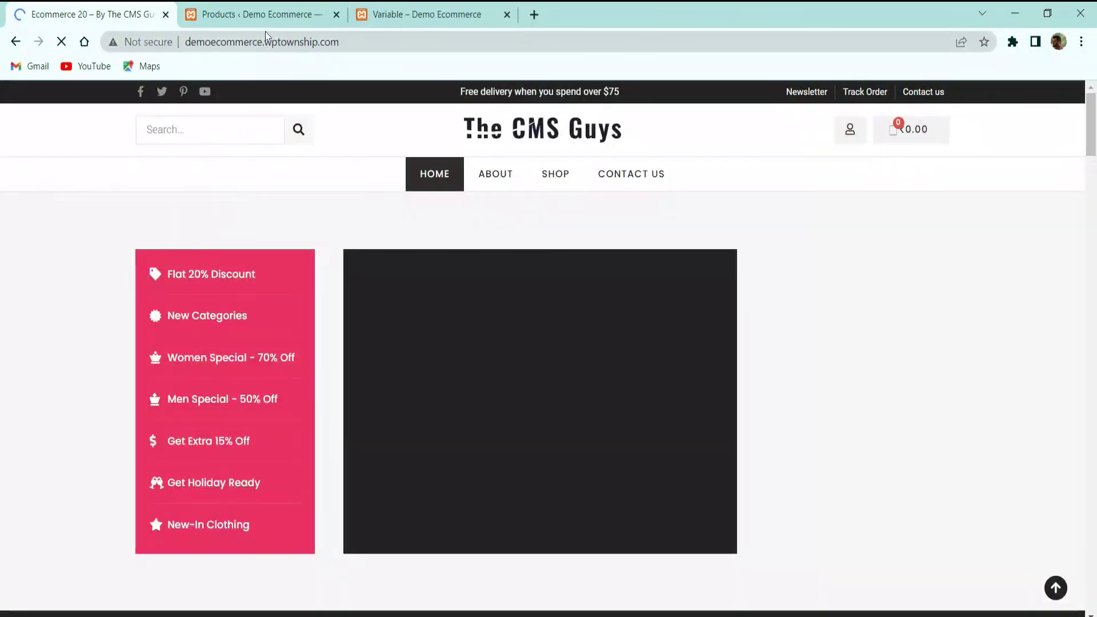